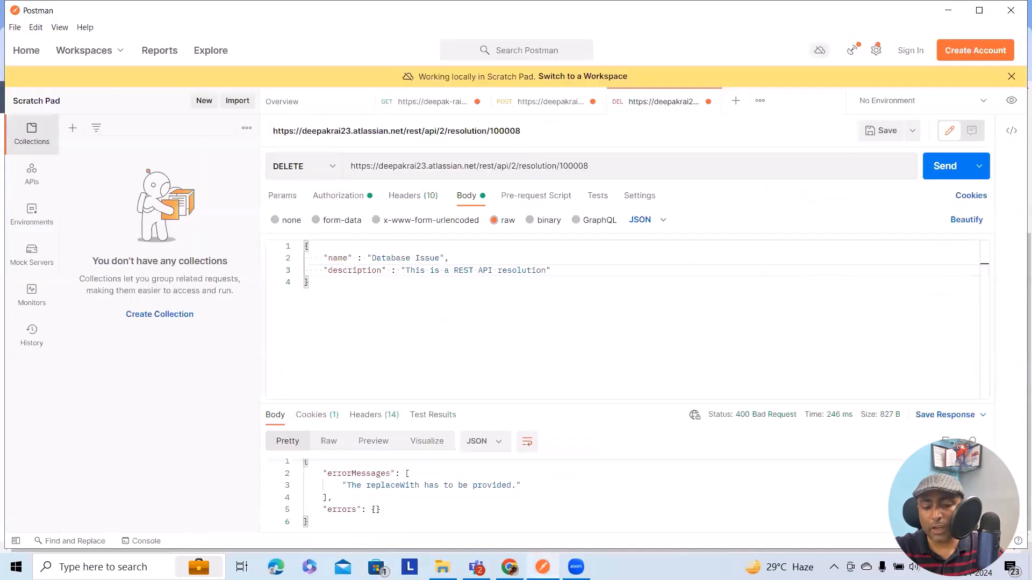
- Open a new request in Postman and paste the Jira site's base URL, copied from the browser, as its address
{"action": "left_click", "coordinate": [542, 567]}
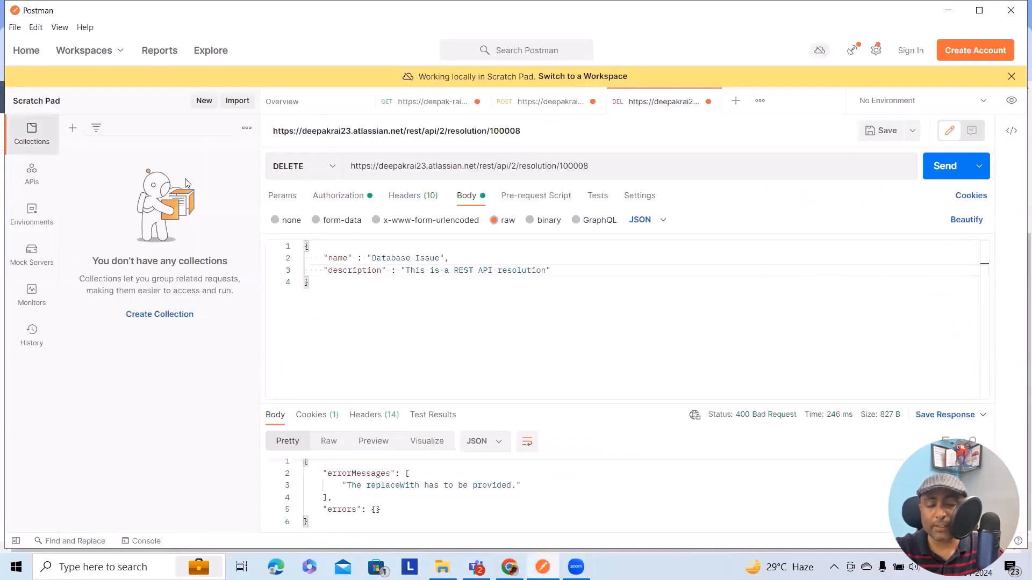
{"action": "left_click", "coordinate": [736, 101]}
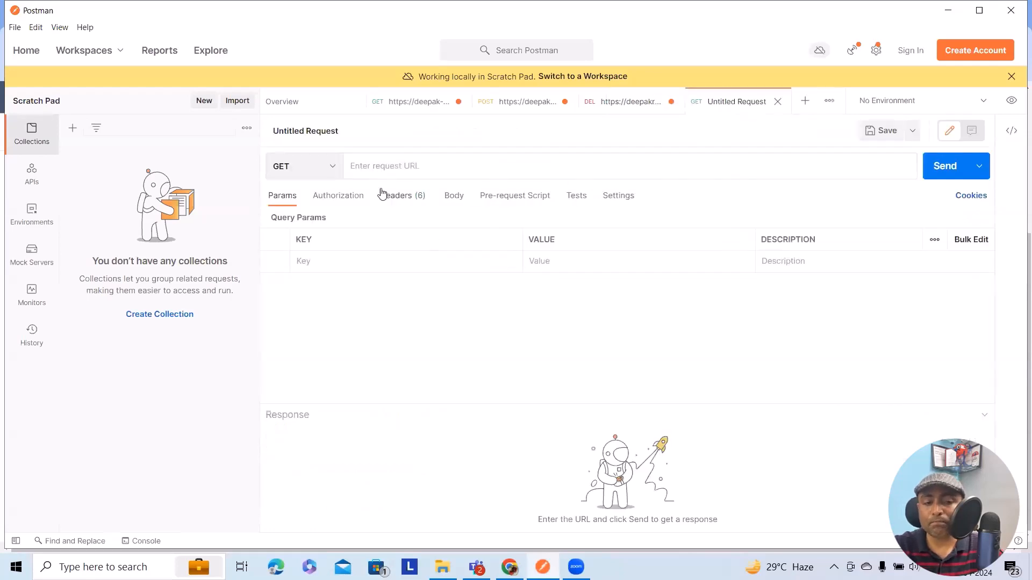
{"action": "left_click", "coordinate": [506, 565]}
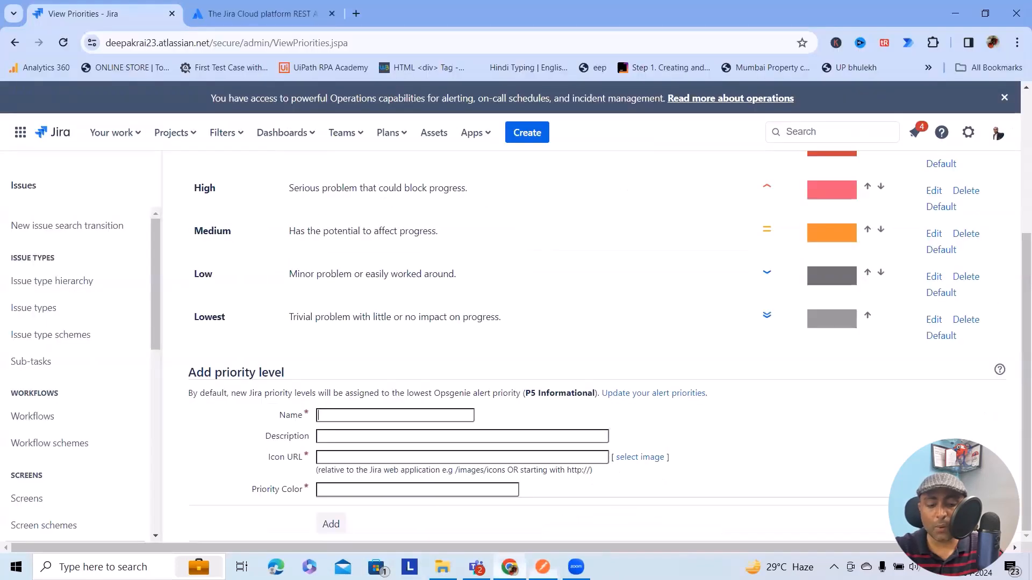
{"action": "left_click", "coordinate": [225, 43]}
{"action": "left_click", "coordinate": [226, 43]}
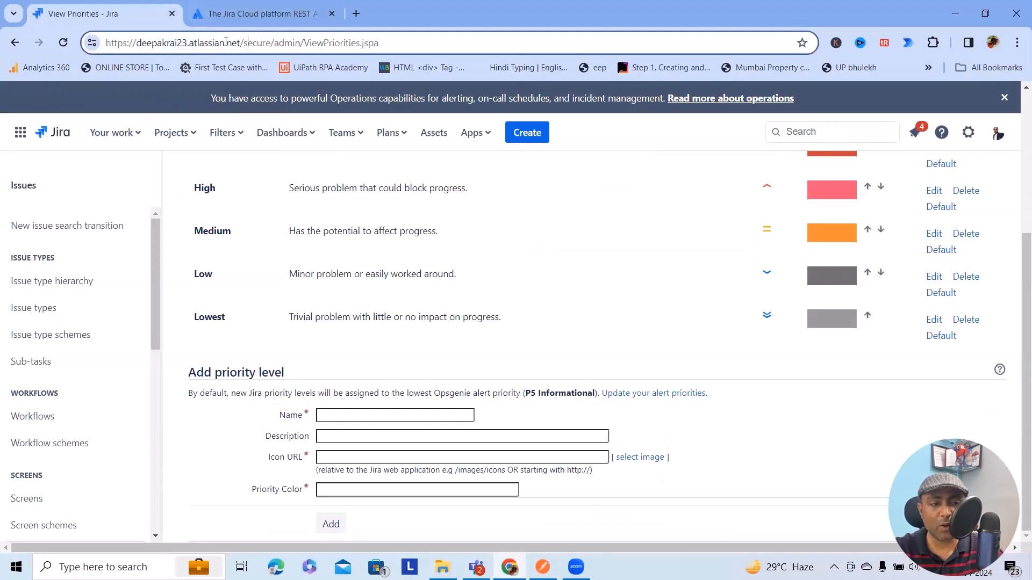
{"action": "left_click_drag", "start_coordinate": [243, 40], "coordinate": [88, 43]}
{"action": "key", "text": "ctrl+c"}
{"action": "left_click", "coordinate": [542, 567]}
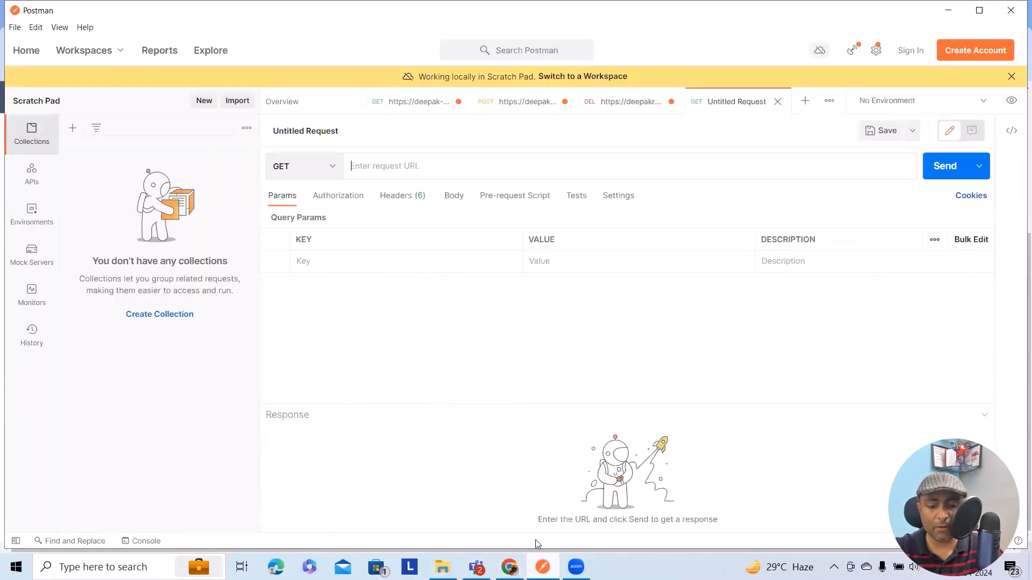
{"action": "key", "text": "ctrl+v"}
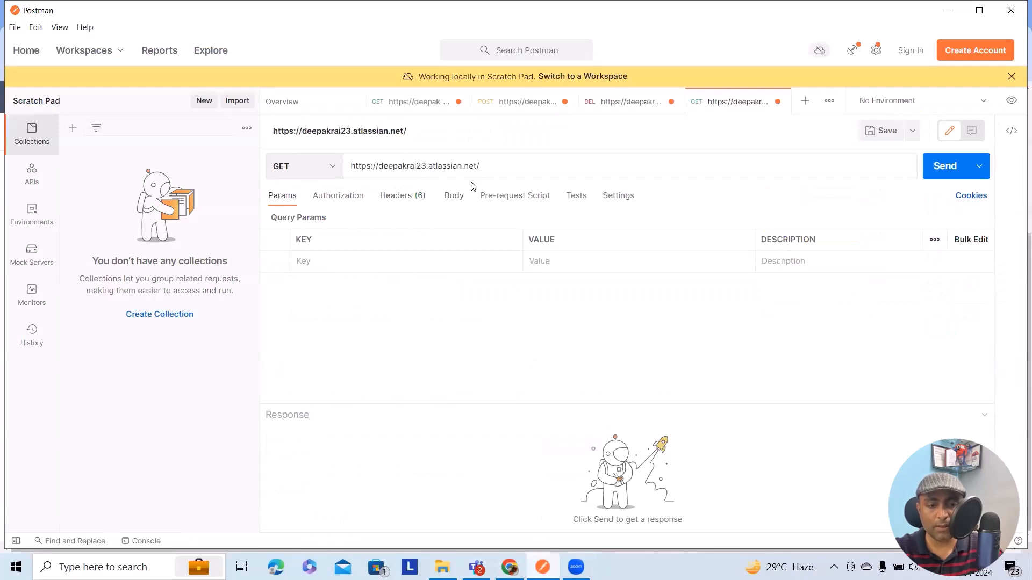
- Complete the request URL by appending rest/api/2/priority after the site address
{"action": "type", "text": "re"}
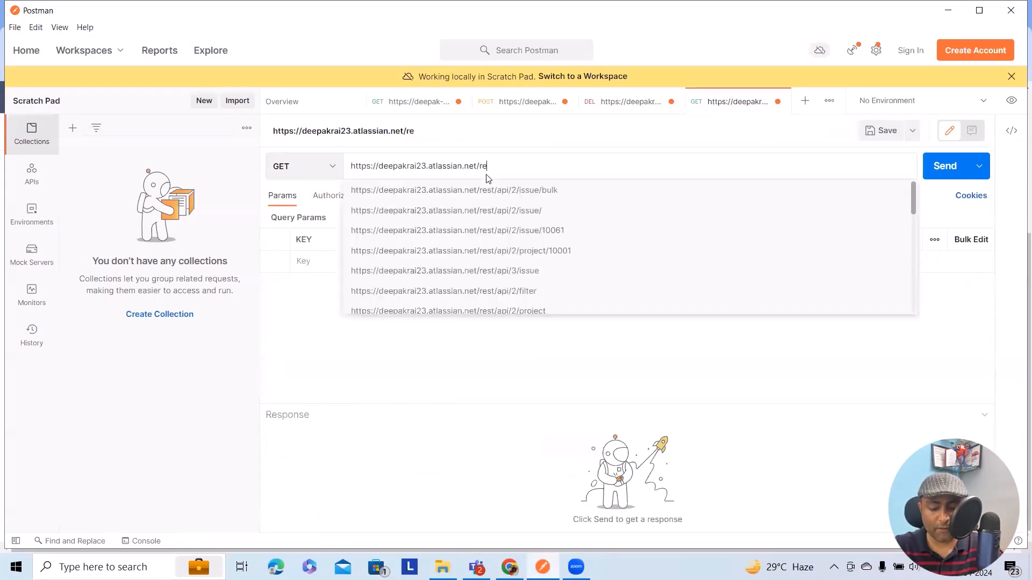
{"action": "type", "text": "st/ap"}
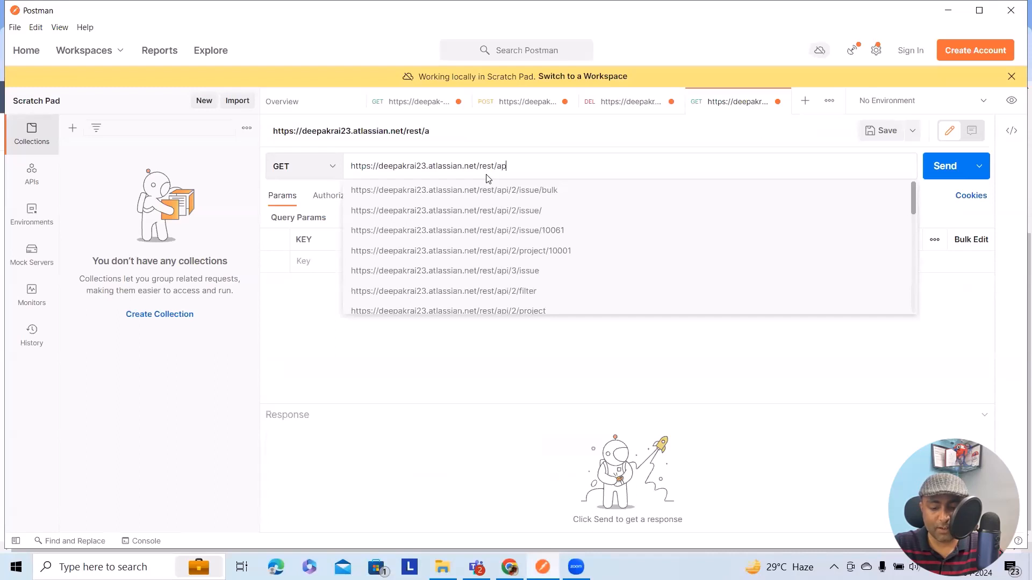
{"action": "type", "text": "i/2"}
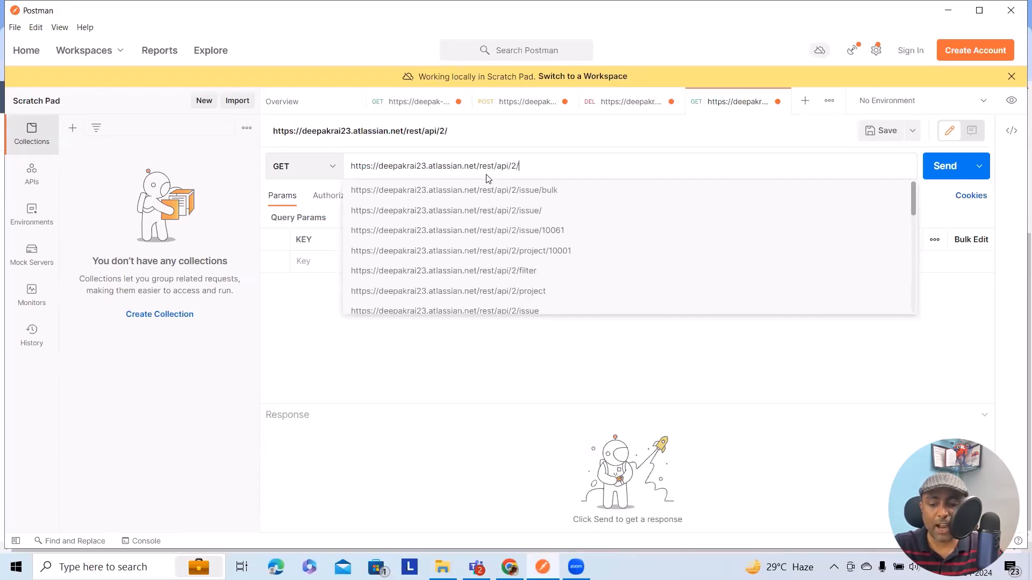
{"action": "type", "text": "/priority"}
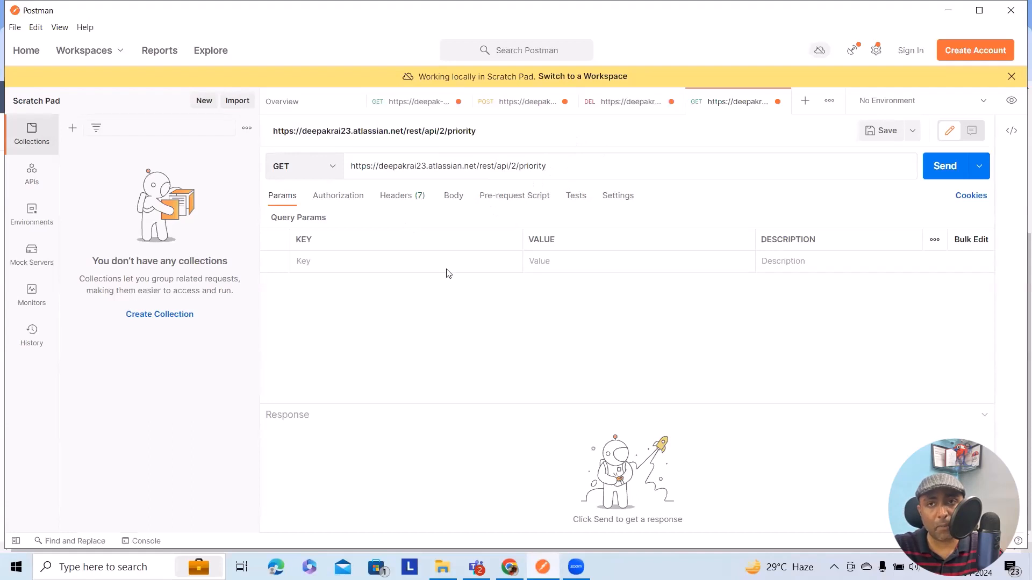
- Set the request's authorization type to Basic Auth and send the GET request without a body
{"action": "left_click", "coordinate": [339, 196]}
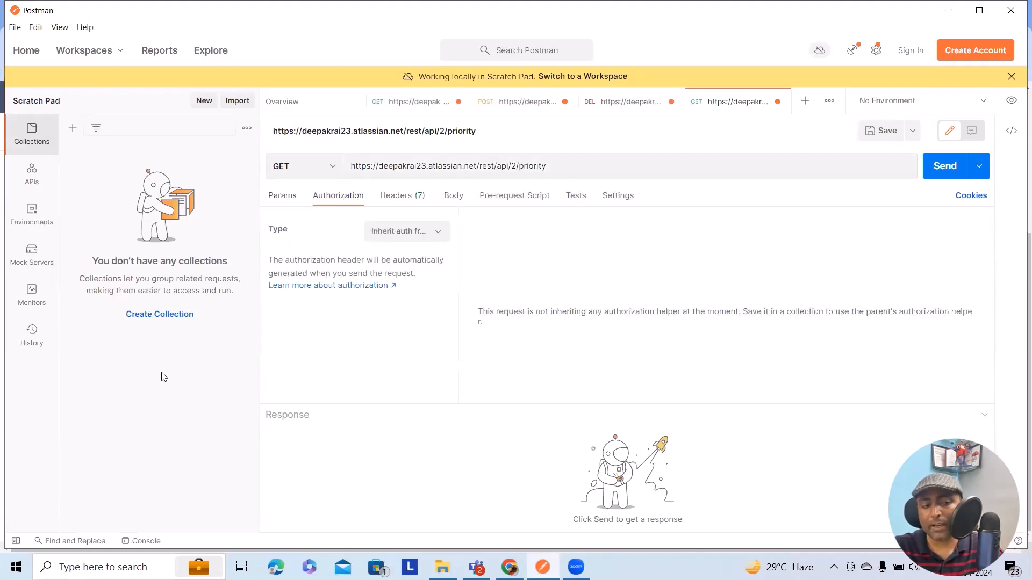
{"action": "left_click", "coordinate": [407, 231]}
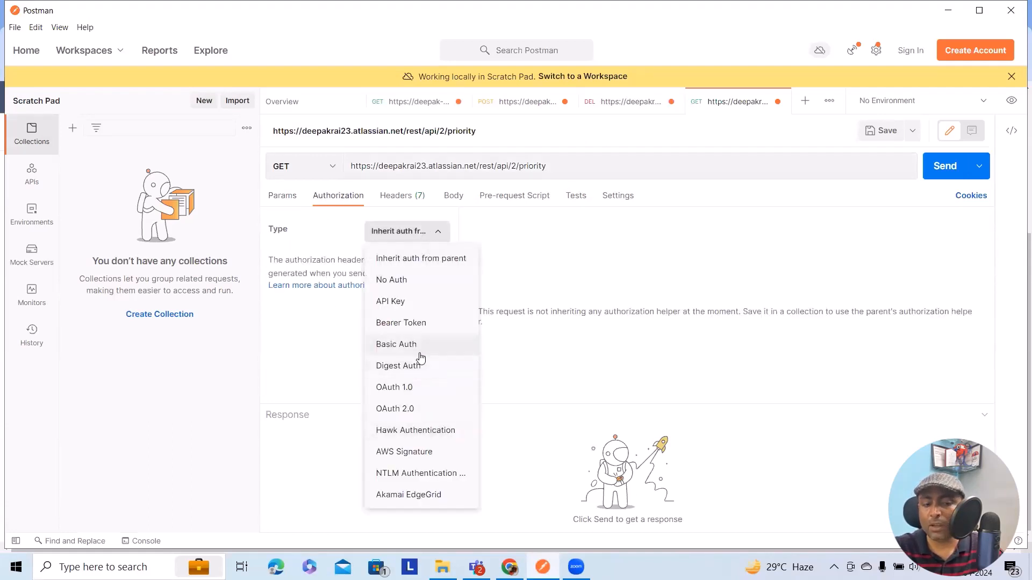
{"action": "left_click", "coordinate": [418, 348]}
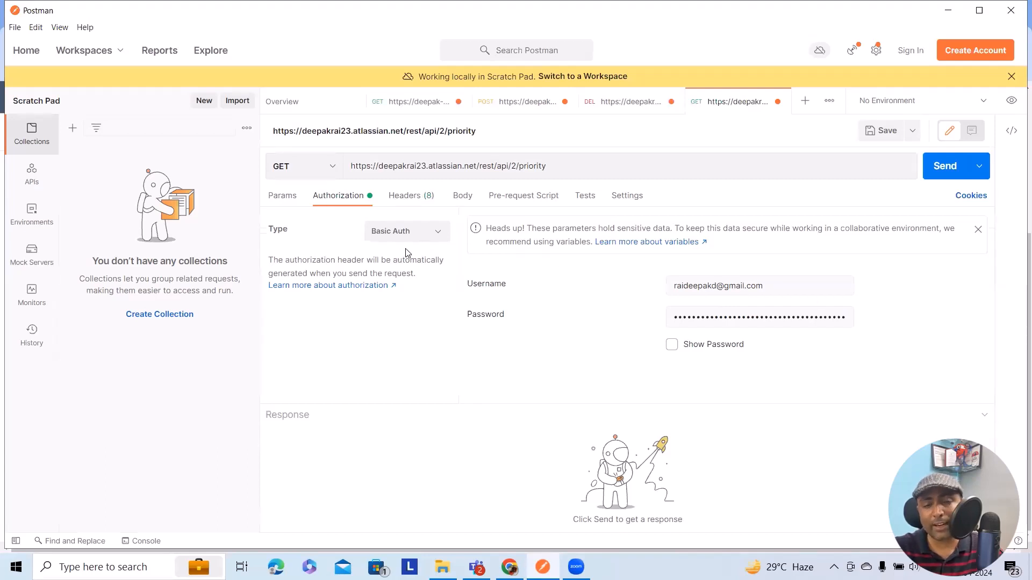
{"action": "left_click", "coordinate": [462, 198]}
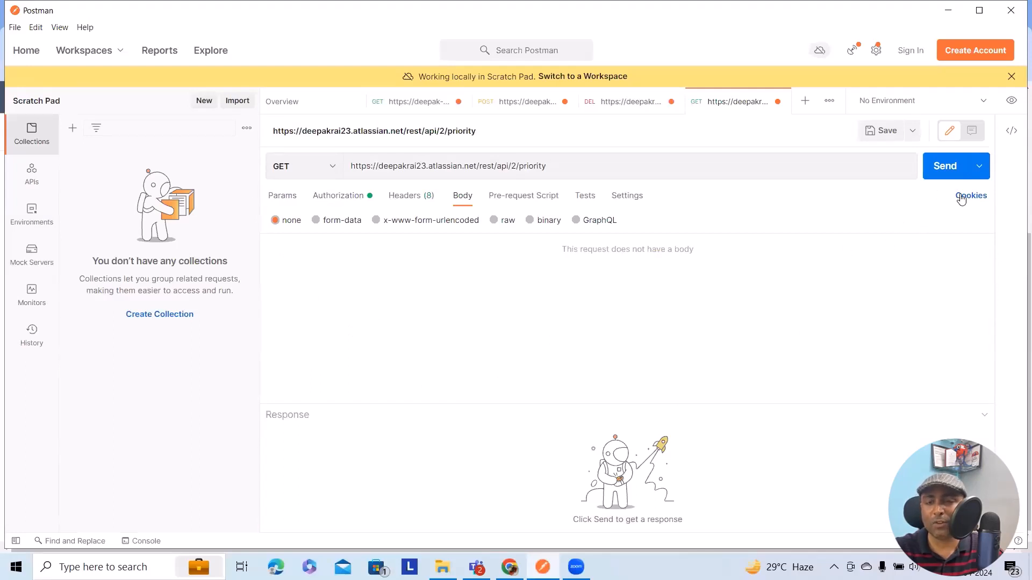
{"action": "left_click", "coordinate": [947, 166]}
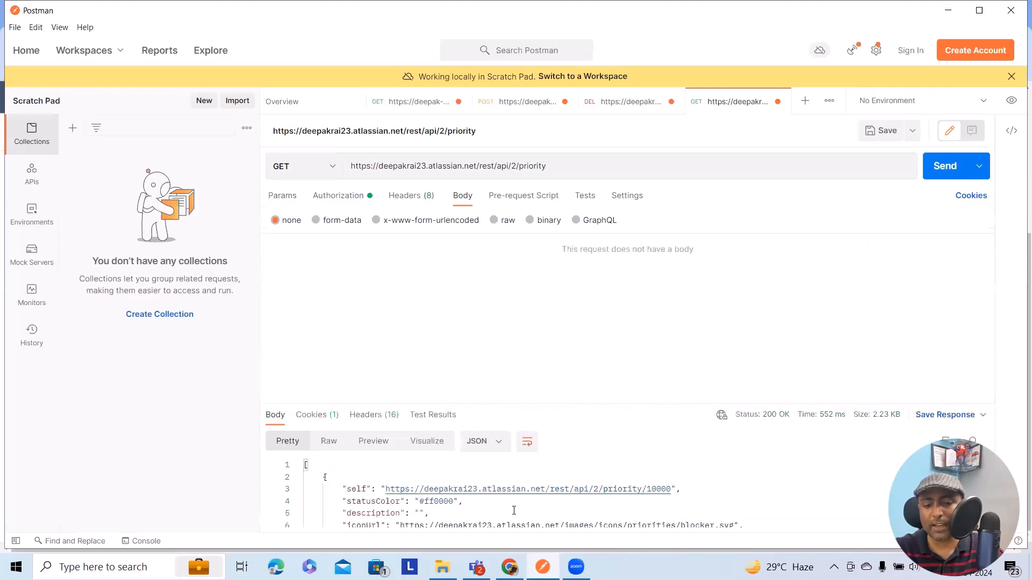
- Examine the names, IDs, colors and descriptions of the priorities in the response, and compare them with Jira's View Priorities page in Chrome
{"action": "scroll", "coordinate": [442, 509], "scroll_direction": "down", "scroll_amount": 3}
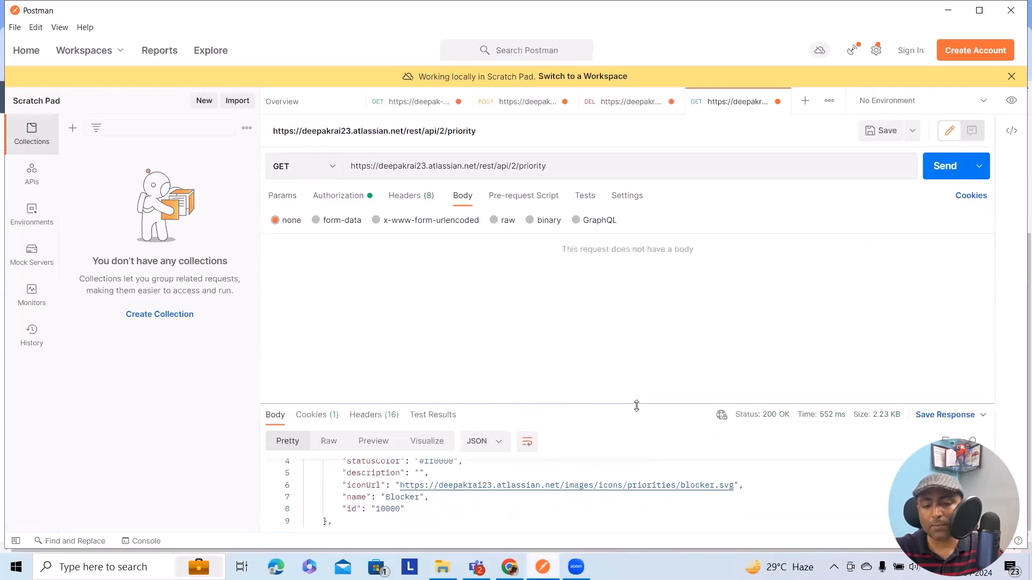
{"action": "left_click_drag", "start_coordinate": [636, 405], "coordinate": [632, 250]}
{"action": "scroll", "coordinate": [404, 420], "scroll_direction": "down", "scroll_amount": 2}
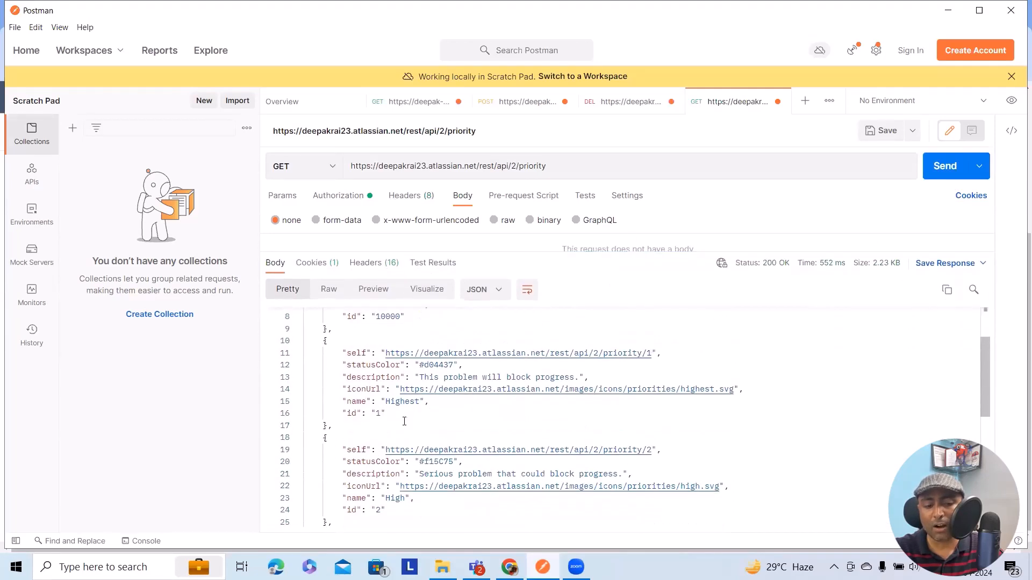
{"action": "scroll", "coordinate": [404, 420], "scroll_direction": "up", "scroll_amount": 4}
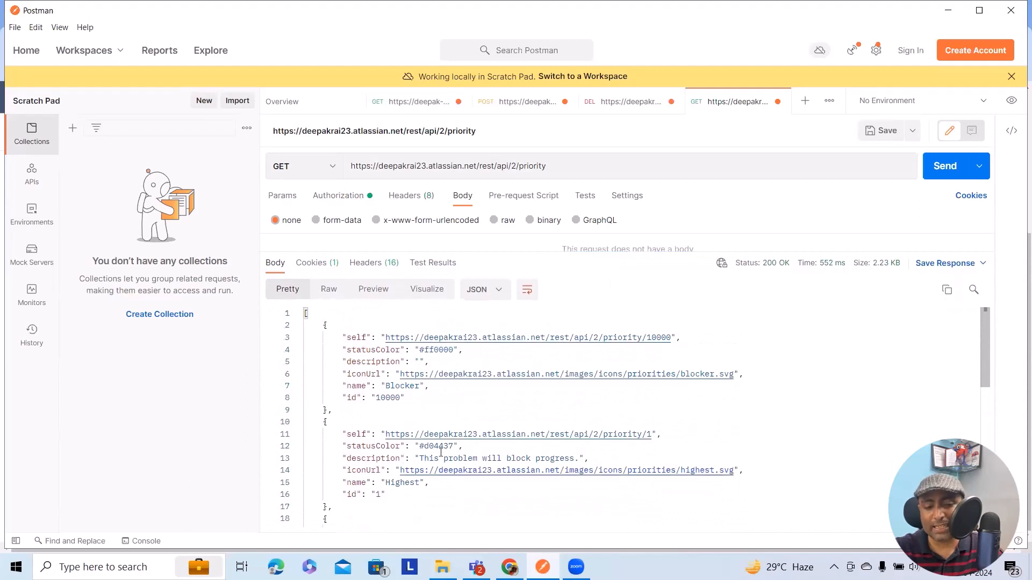
{"action": "scroll", "coordinate": [440, 443], "scroll_direction": "down", "scroll_amount": 1}
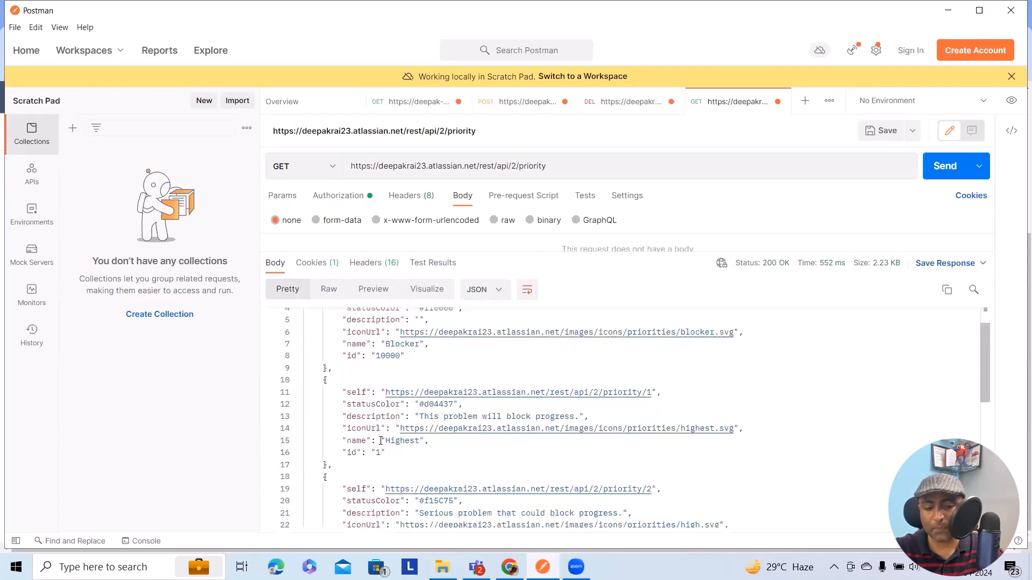
{"action": "scroll", "coordinate": [408, 387], "scroll_direction": "down", "scroll_amount": 1}
{"action": "scroll", "coordinate": [438, 412], "scroll_direction": "up", "scroll_amount": 3}
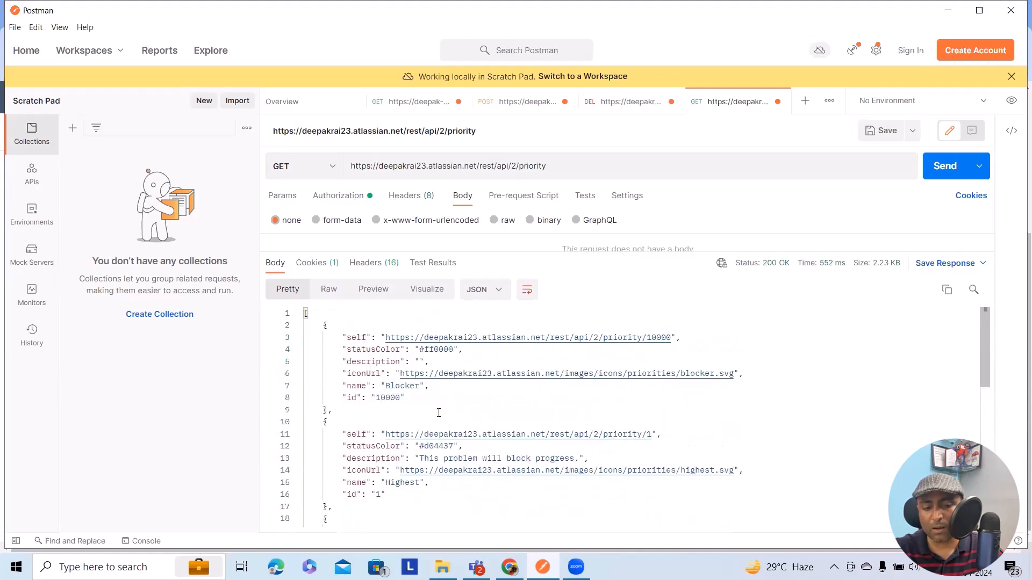
{"action": "scroll", "coordinate": [413, 409], "scroll_direction": "down", "scroll_amount": 1}
{"action": "scroll", "coordinate": [419, 425], "scroll_direction": "up", "scroll_amount": 2}
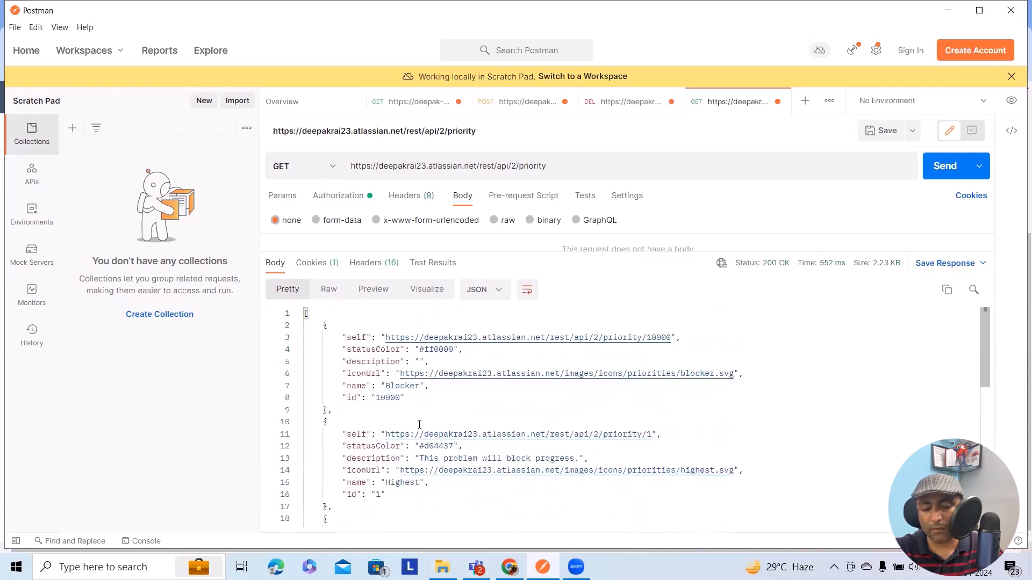
{"action": "scroll", "coordinate": [412, 411], "scroll_direction": "down", "scroll_amount": 4}
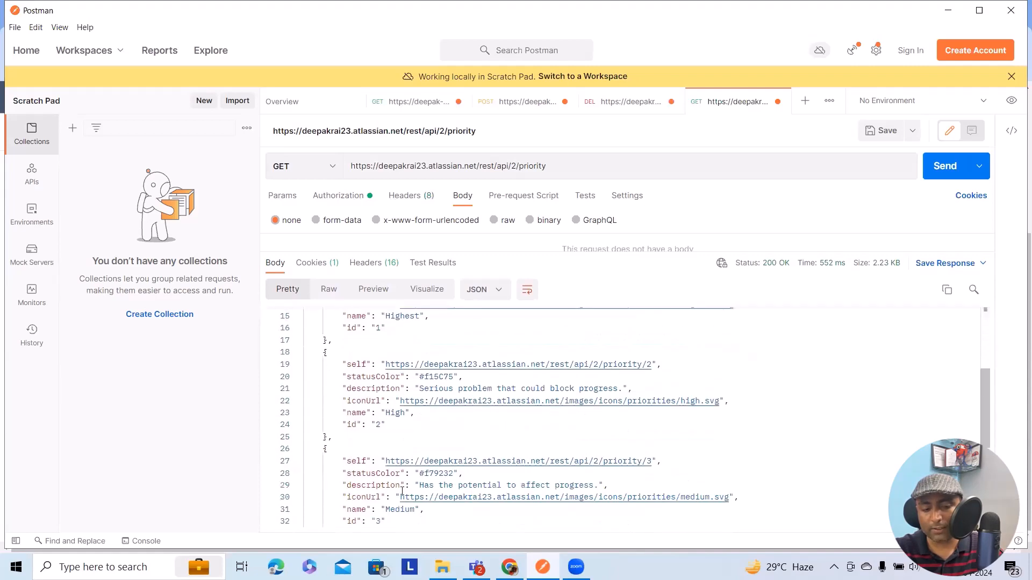
{"action": "scroll", "coordinate": [430, 508], "scroll_direction": "down", "scroll_amount": 4}
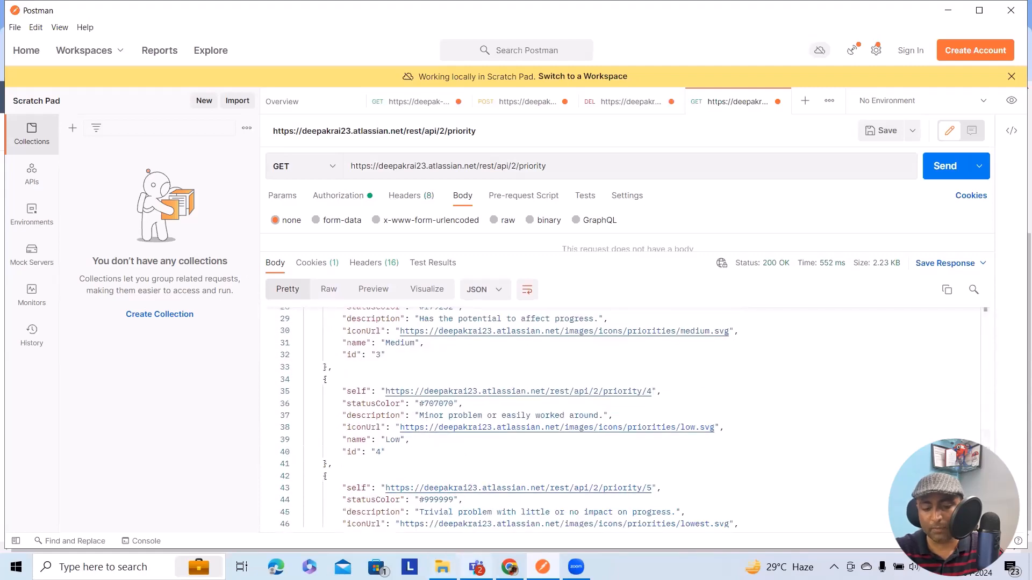
{"action": "left_click", "coordinate": [509, 567]}
{"action": "scroll", "coordinate": [397, 362], "scroll_direction": "up", "scroll_amount": 4}
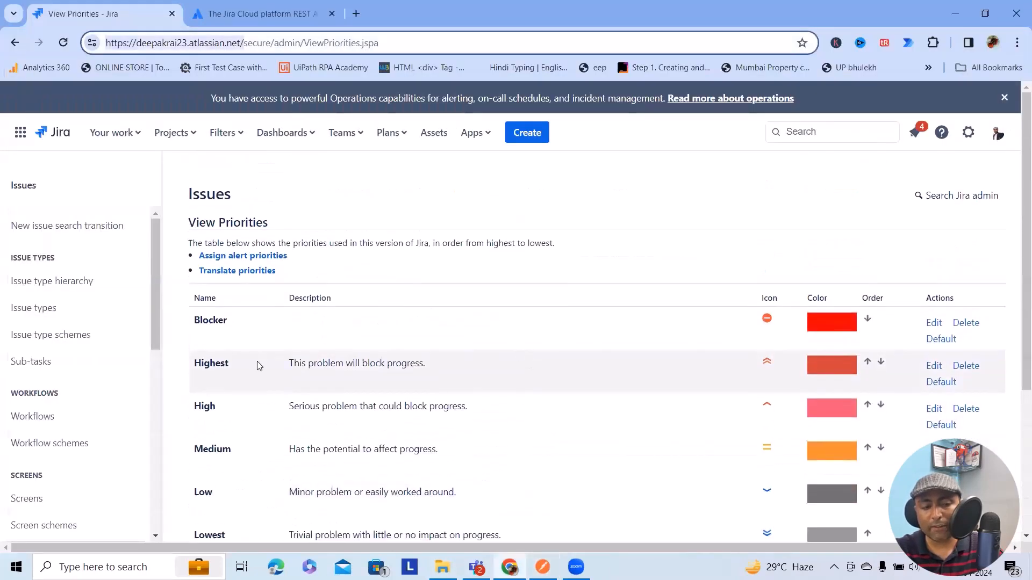
{"action": "scroll", "coordinate": [258, 362], "scroll_direction": "down", "scroll_amount": 2}
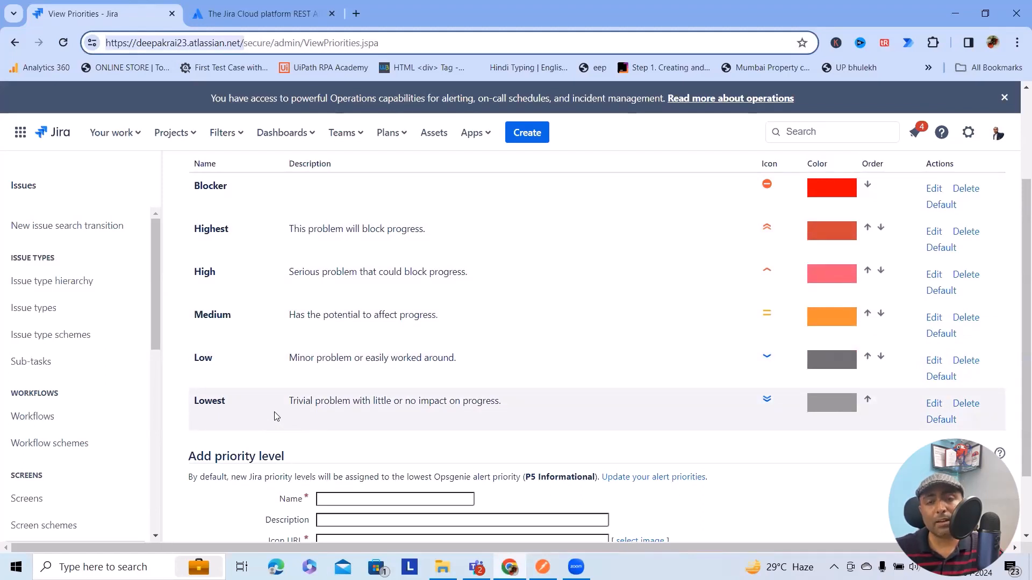
- Switch back to Postman, change the request method to POST and set the body format to raw JSON
{"action": "key", "text": "alt+Tab"}
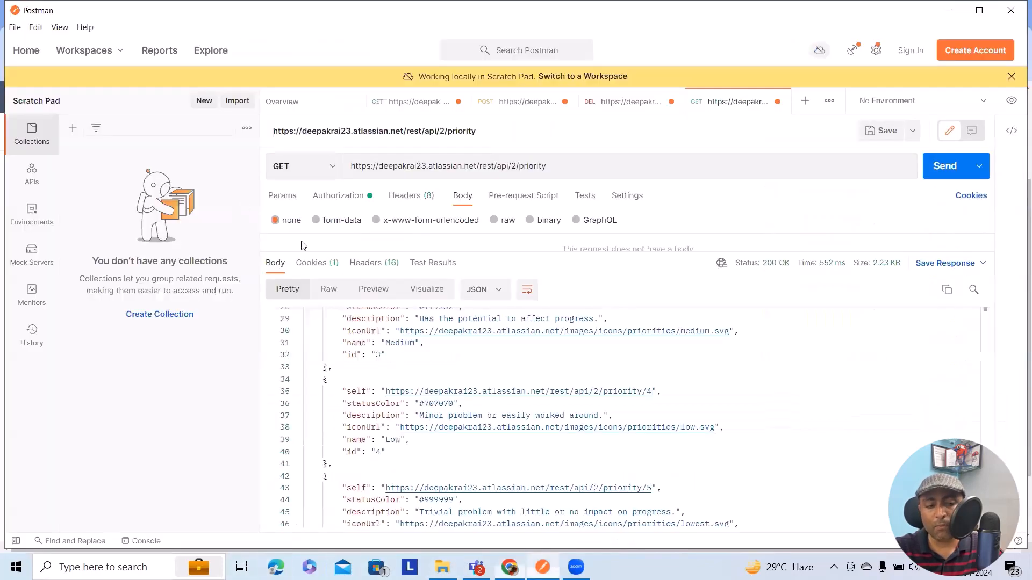
{"action": "left_click", "coordinate": [329, 168]}
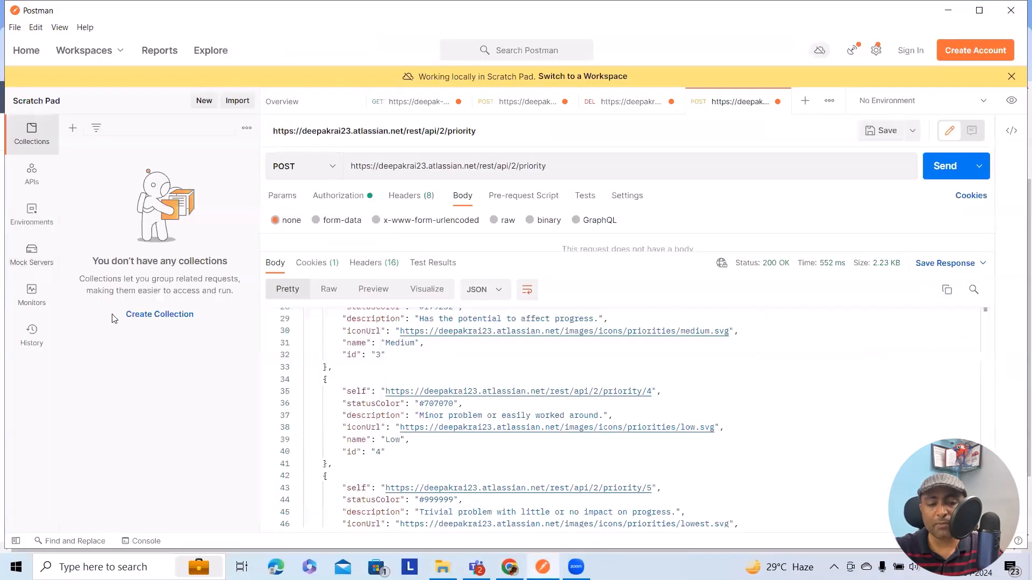
{"action": "left_click", "coordinate": [493, 220]}
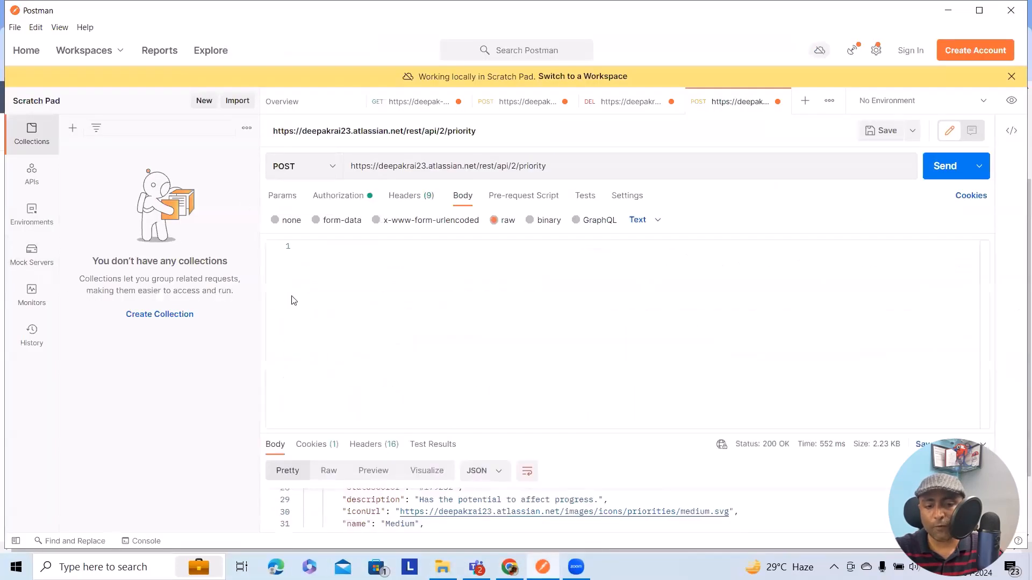
{"action": "left_click", "coordinate": [657, 220]}
{"action": "left_click", "coordinate": [660, 286]}
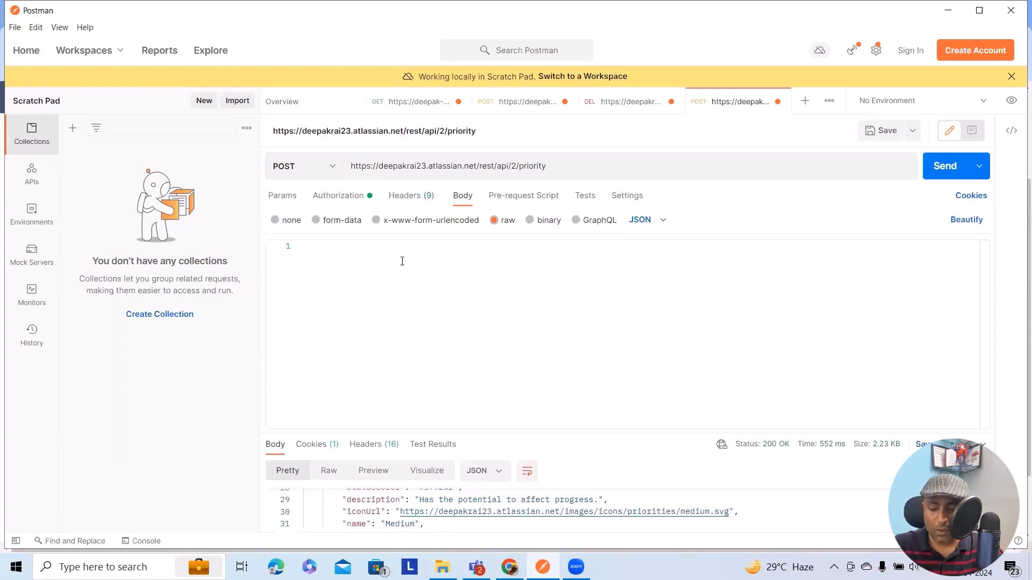
- Start an empty JSON object in the request body and review the fields of Jira's Add priority level form in Chrome
{"action": "type", "text": "{"}
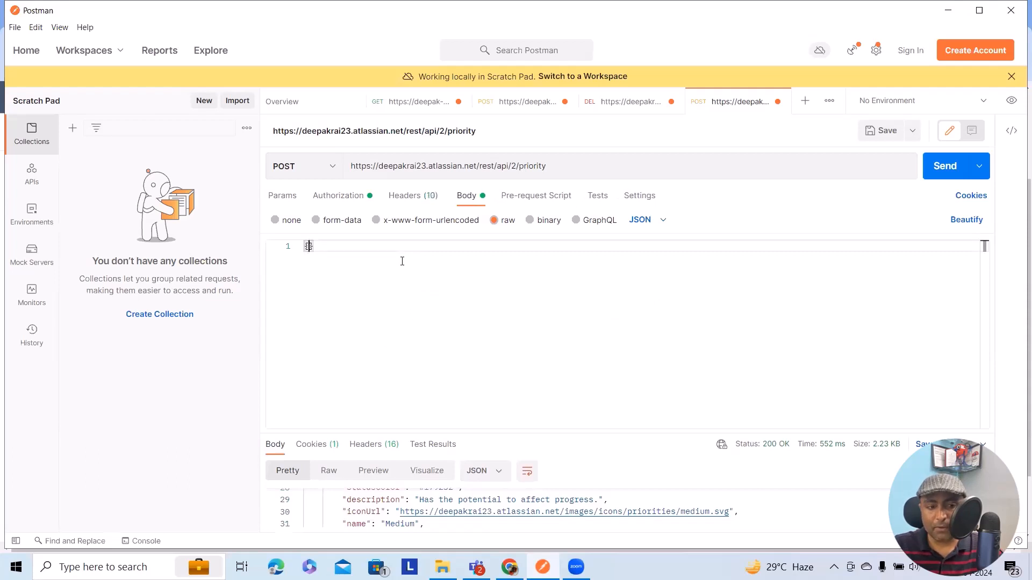
{"action": "key", "text": "Return"}
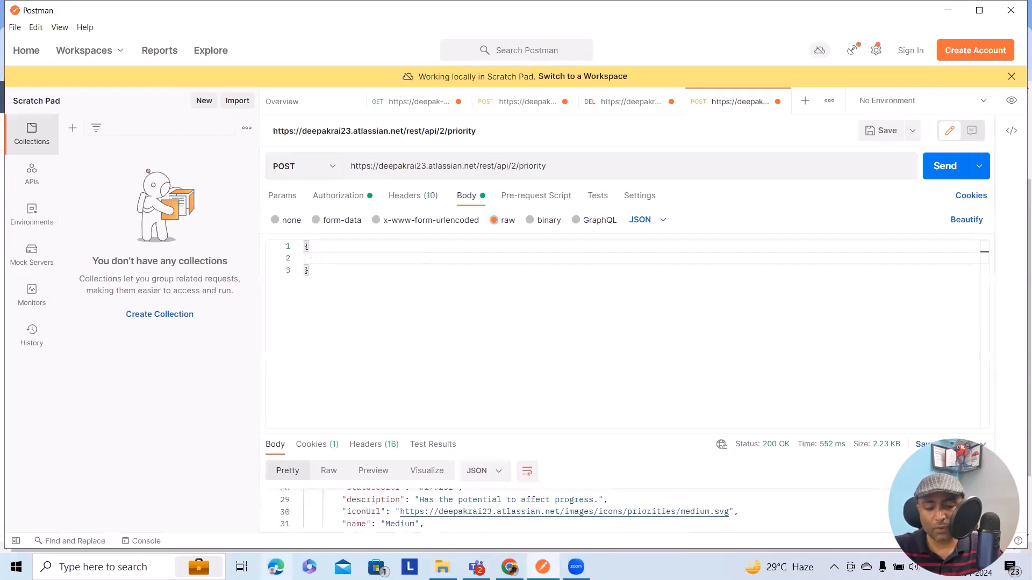
{"action": "left_click", "coordinate": [510, 567]}
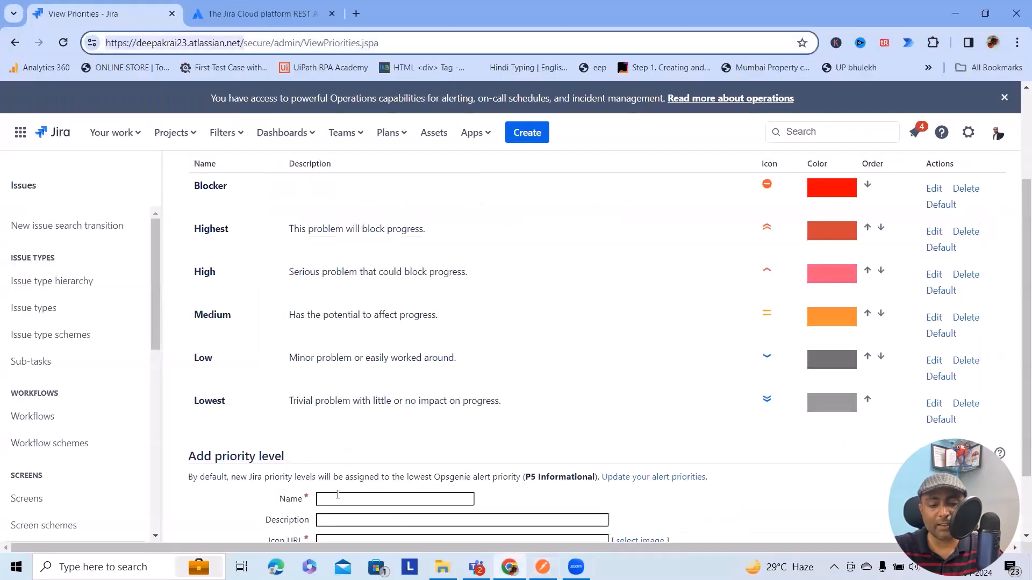
{"action": "scroll", "coordinate": [344, 500], "scroll_direction": "down", "scroll_amount": 1}
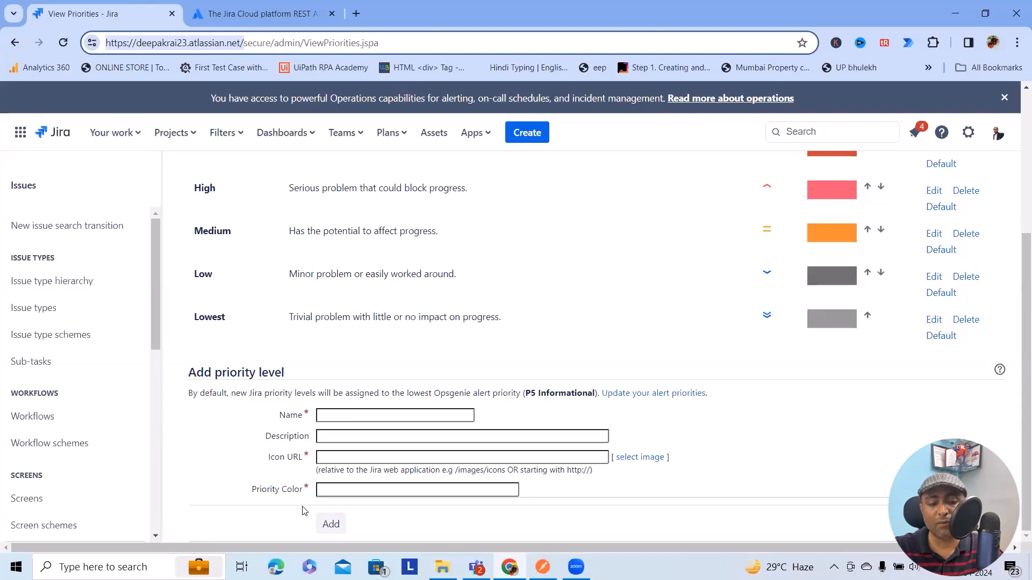
{"action": "key", "text": "alt+Tab"}
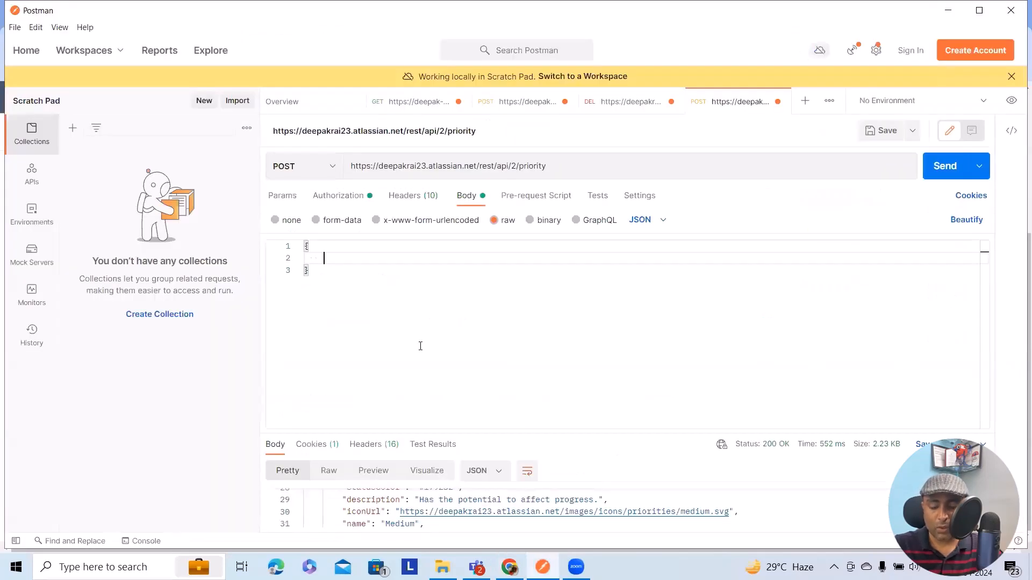
- Back in Postman, add a "name" field with the value "Critical" to the JSON body, followed by a new line
{"action": "type", "text": "name\""}
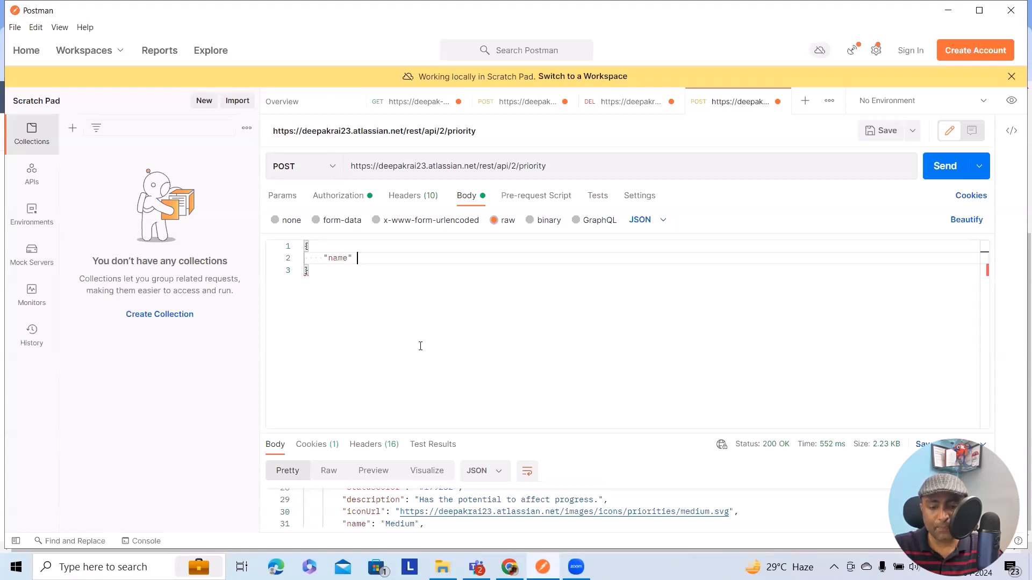
{"action": "type", "text": " : "}
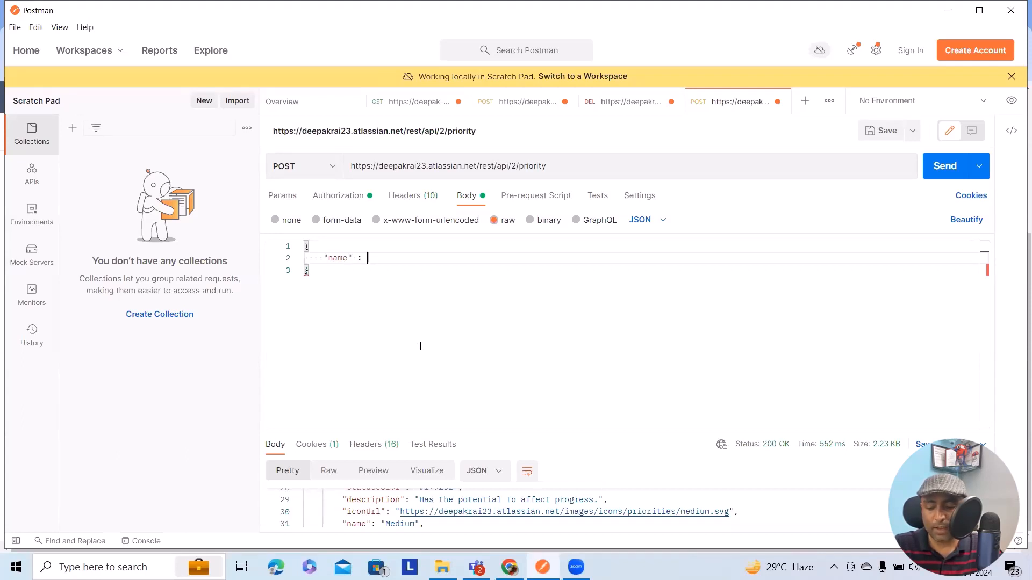
{"action": "type", "text": "\"\""}
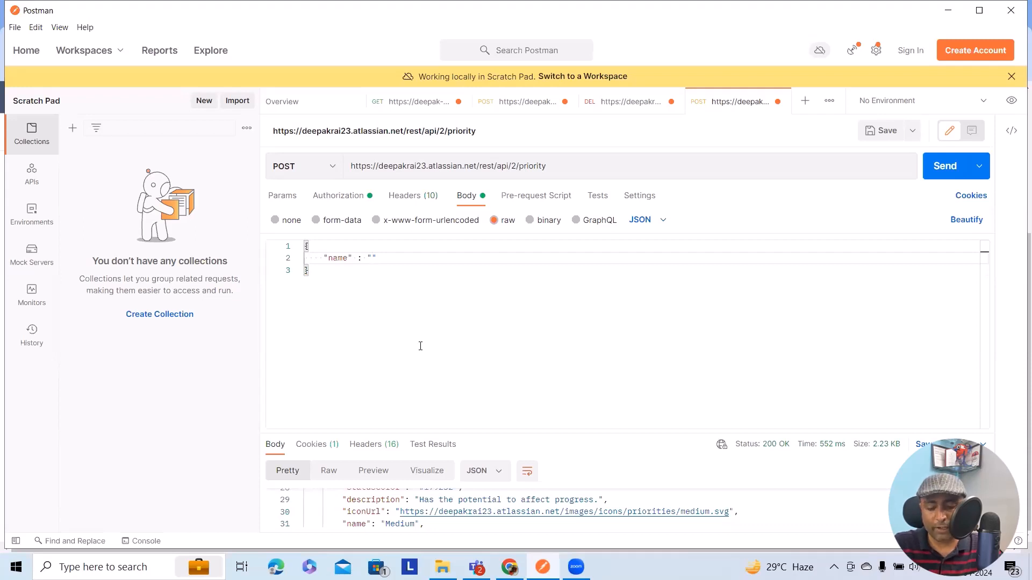
{"action": "type", "text": "Critical"}
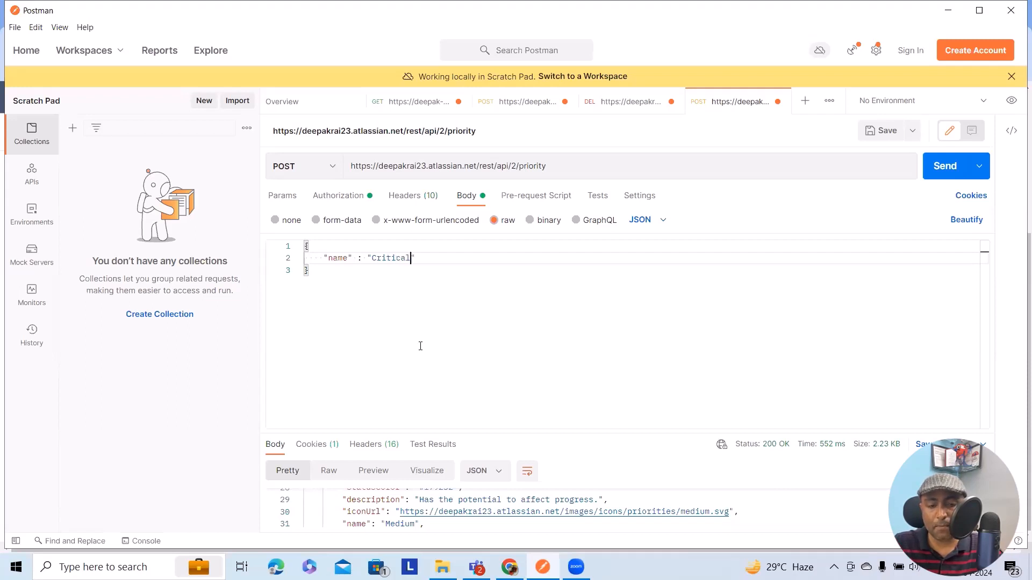
{"action": "type", "text": "\""}
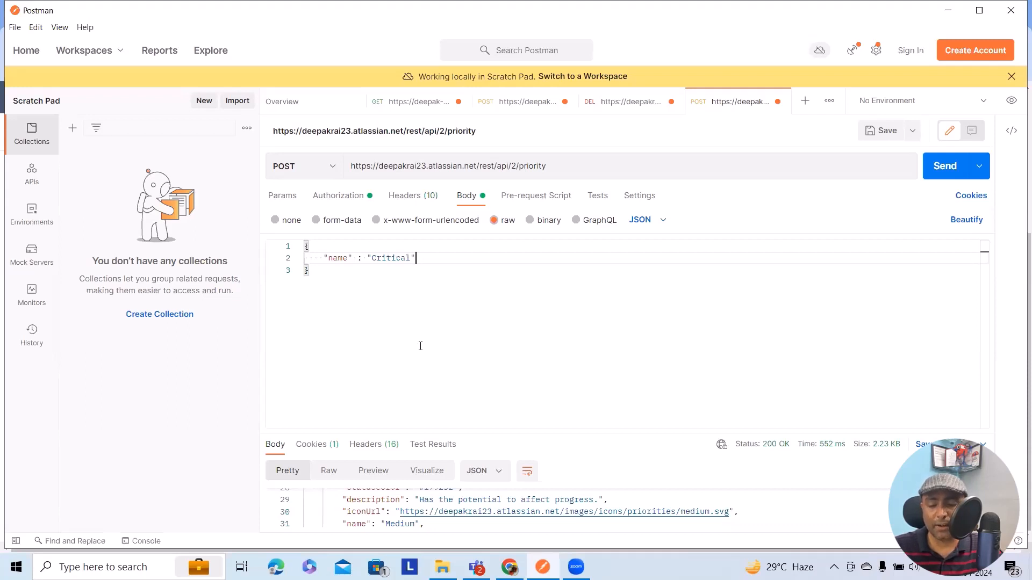
{"action": "type", "text": ","}
{"action": "key", "text": "Return"}
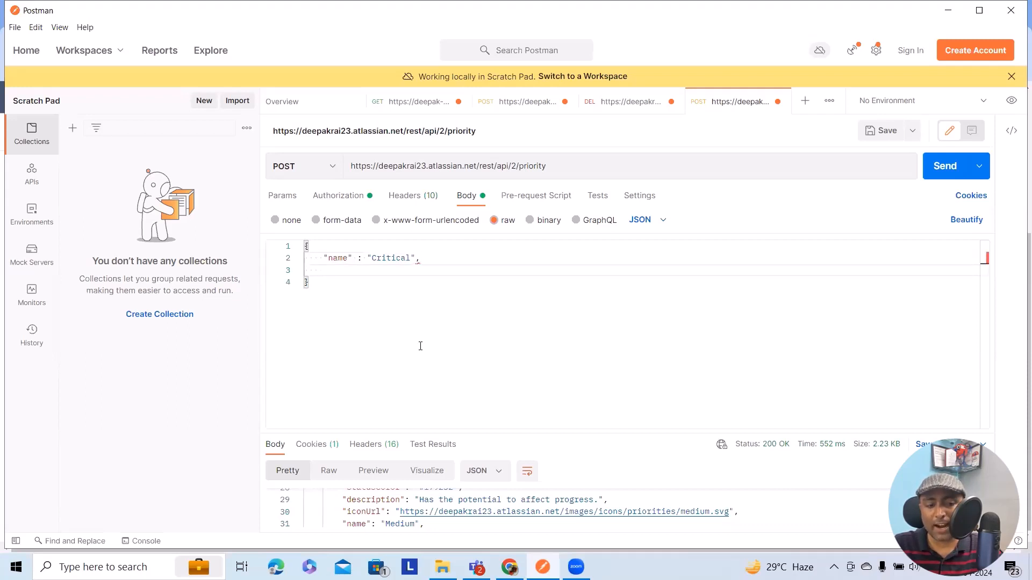
- Add a "description" field with the value "REST API Priority" to the JSON body
{"action": "type", "text": "\""}
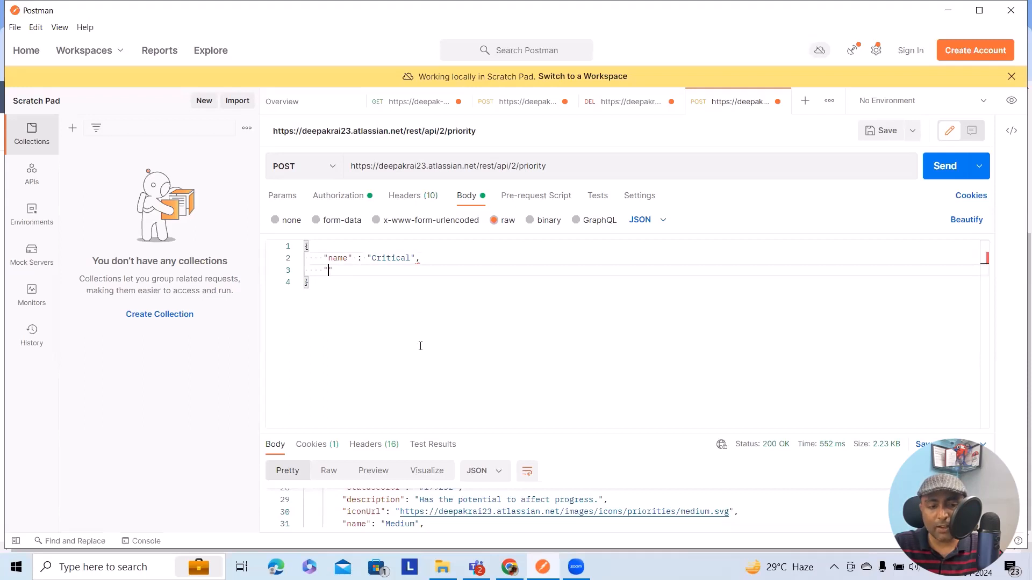
{"action": "type", "text": "description\" "}
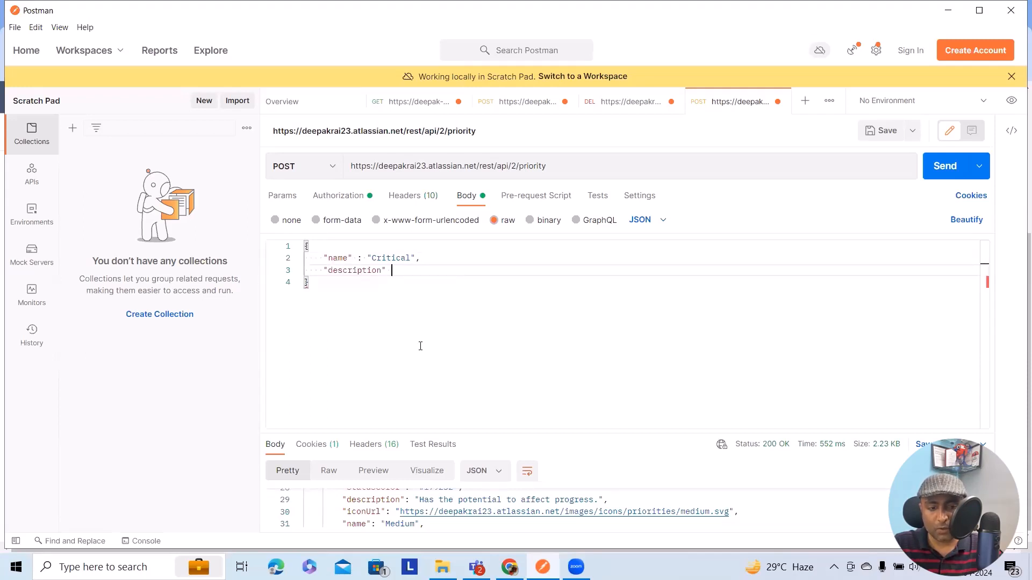
{"action": "type", "text": ": \""}
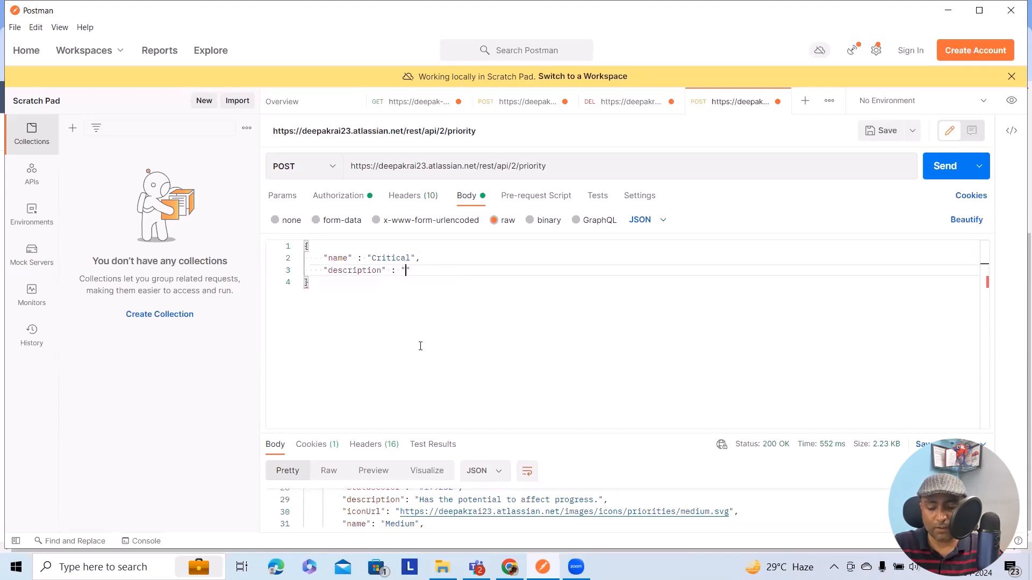
{"action": "type", "text": "REST API Priority\","}
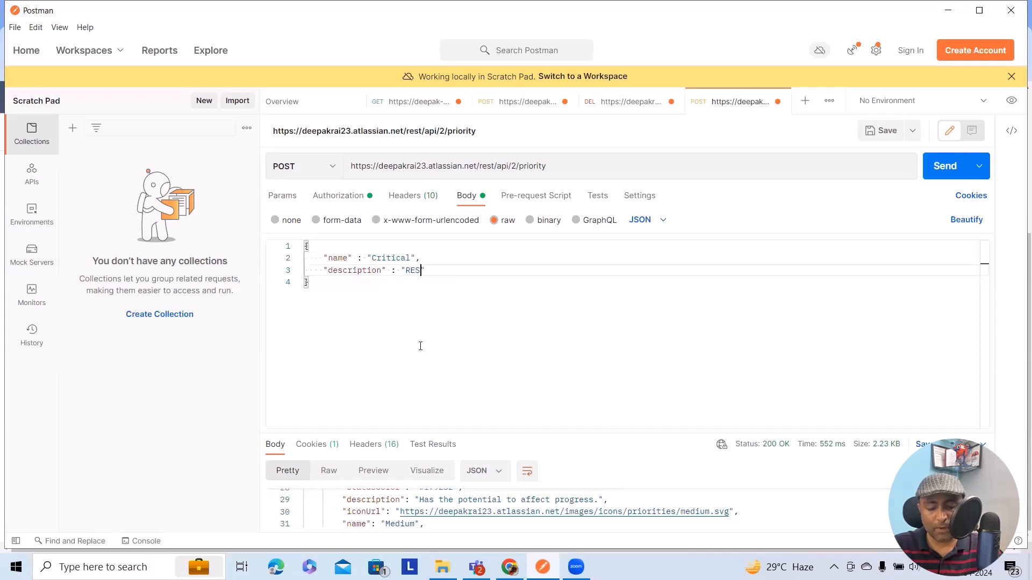
{"action": "key", "text": "Return"}
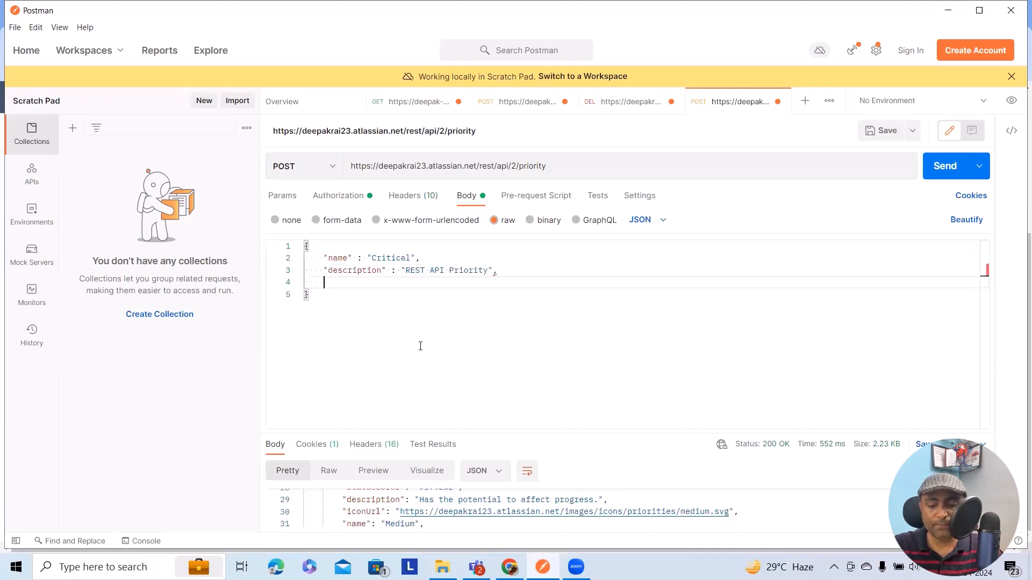
- Add an "iconurl" field with an empty string value below the description in the JSON body
{"action": "type", "text": "\""}
{"action": "key", "text": "BackSpace"}
{"action": "type", "text": "icon"}
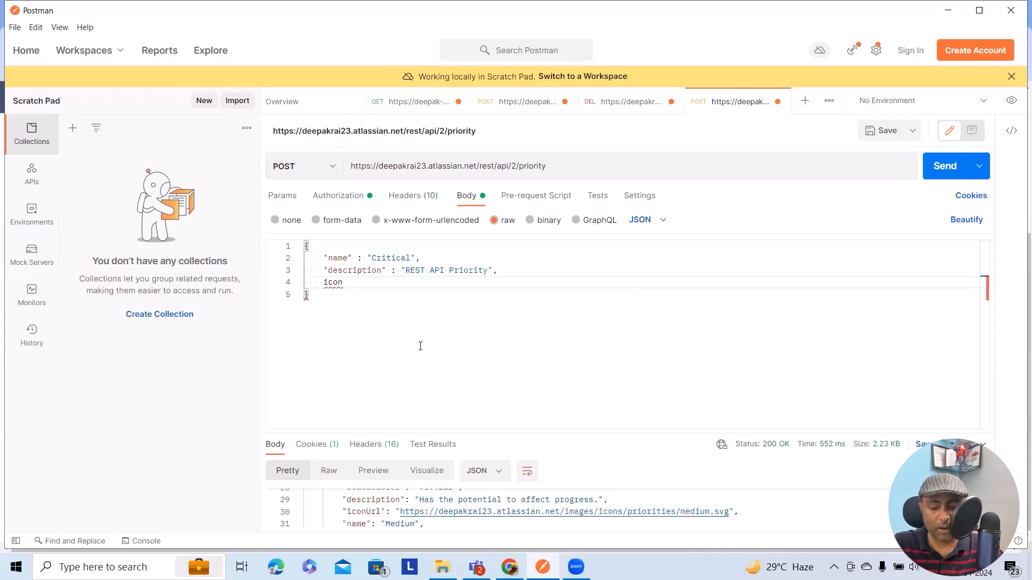
{"action": "key", "text": "Home"}
{"action": "type", "text": "\""}
{"action": "key", "text": "End"}
{"action": "type", "text": "url\" : "}
{"action": "type", "text": "\""}
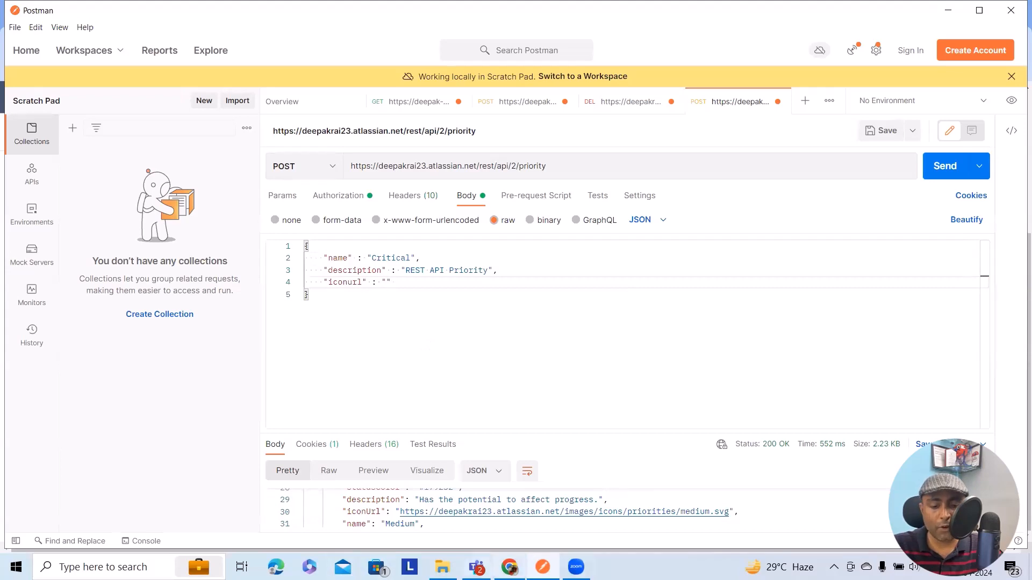
- Copy the Low priority's icon URL from Jira in Chrome and insert /images/icons/priorities/low.svg as the iconurl value in Postman
{"action": "left_click", "coordinate": [509, 567]}
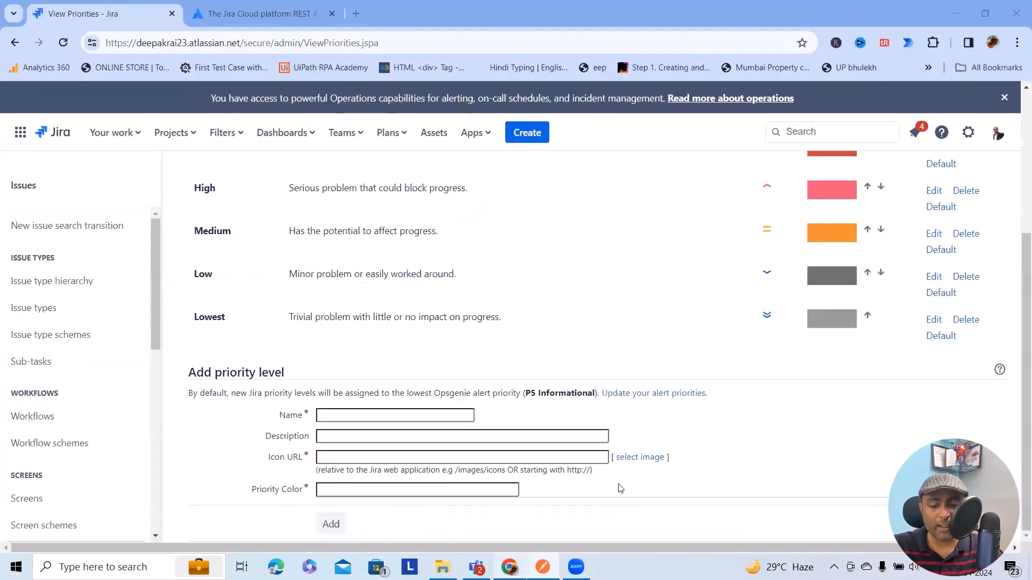
{"action": "left_click", "coordinate": [934, 277]}
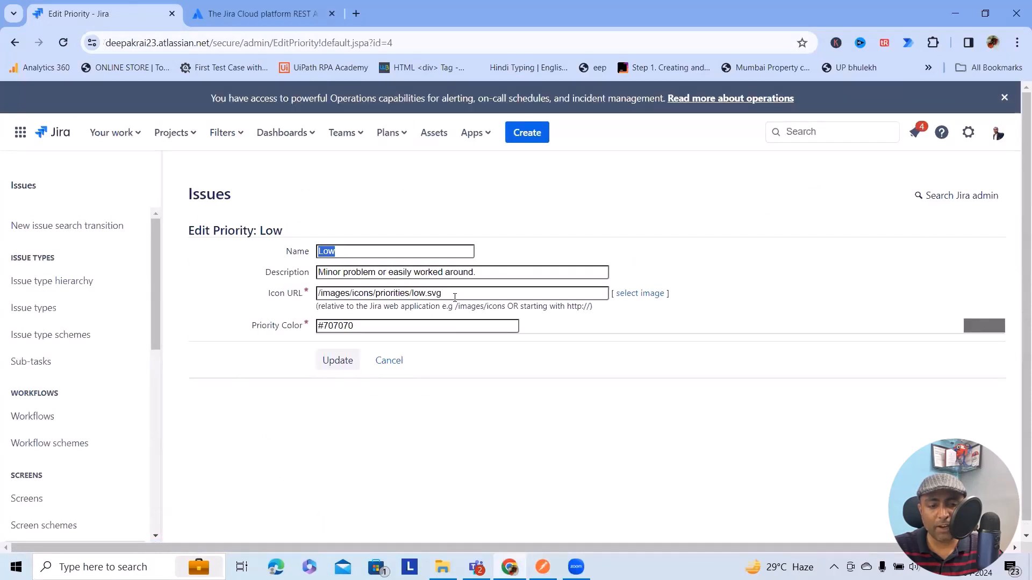
{"action": "left_click_drag", "start_coordinate": [458, 296], "coordinate": [288, 297]}
{"action": "key", "text": "ctrl+c"}
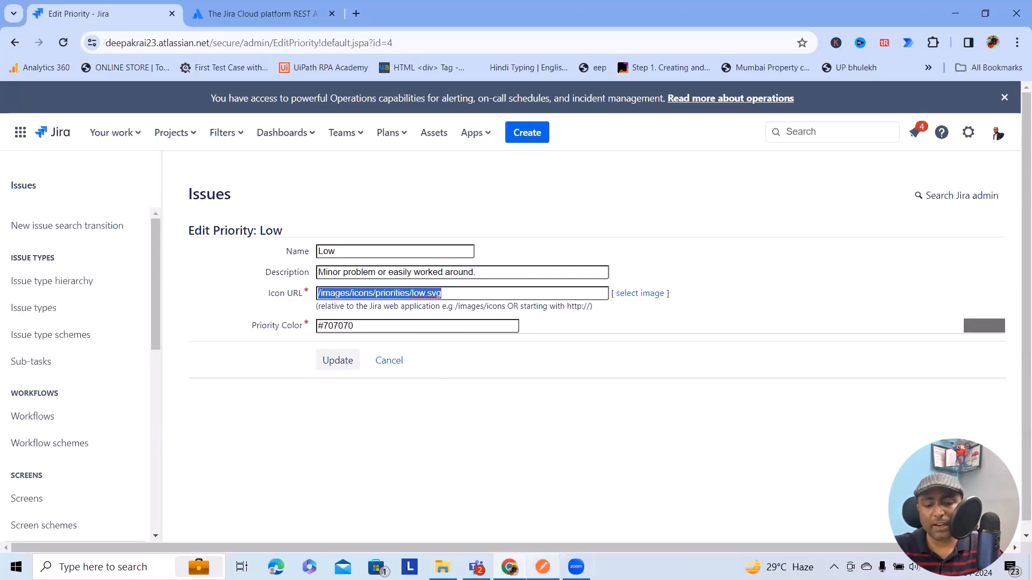
{"action": "left_click", "coordinate": [542, 567]}
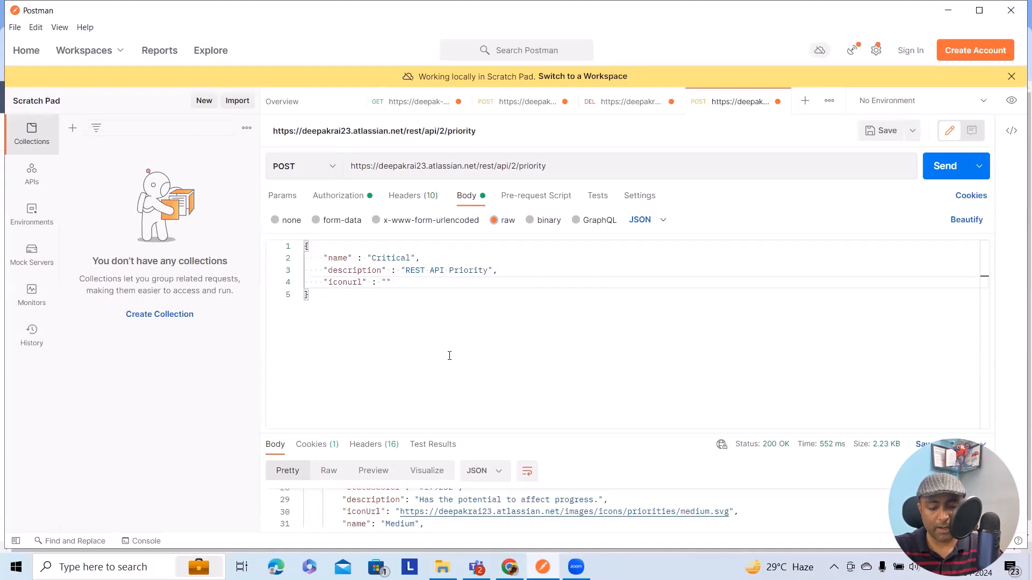
{"action": "key", "text": "ctrl+v"}
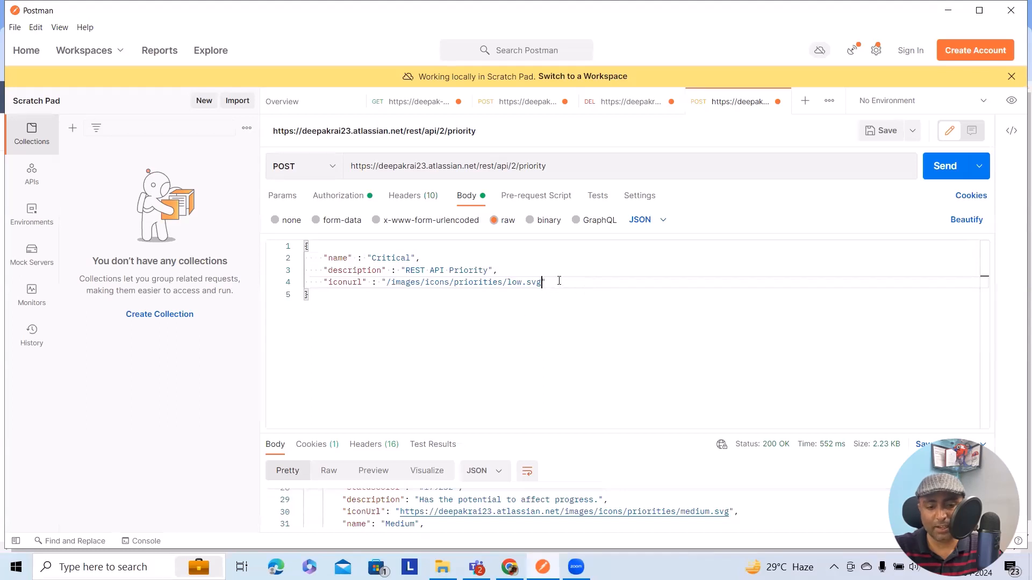
{"action": "type", "text": ","}
{"action": "key", "text": "Return"}
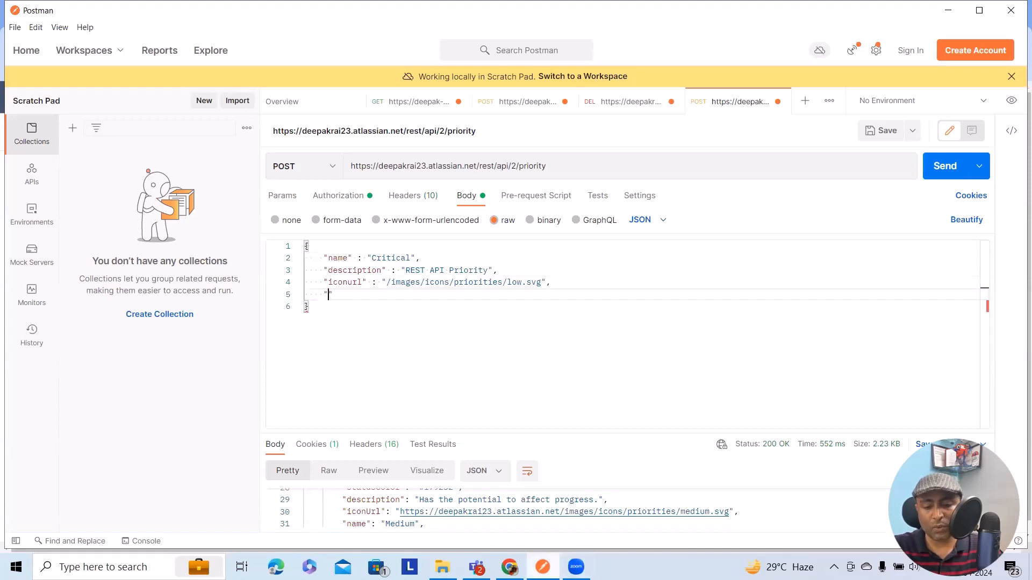
- Check the Priority Color field in Jira and add a "statuscolor" field with an empty string value to the Postman body
{"action": "left_click", "coordinate": [510, 567]}
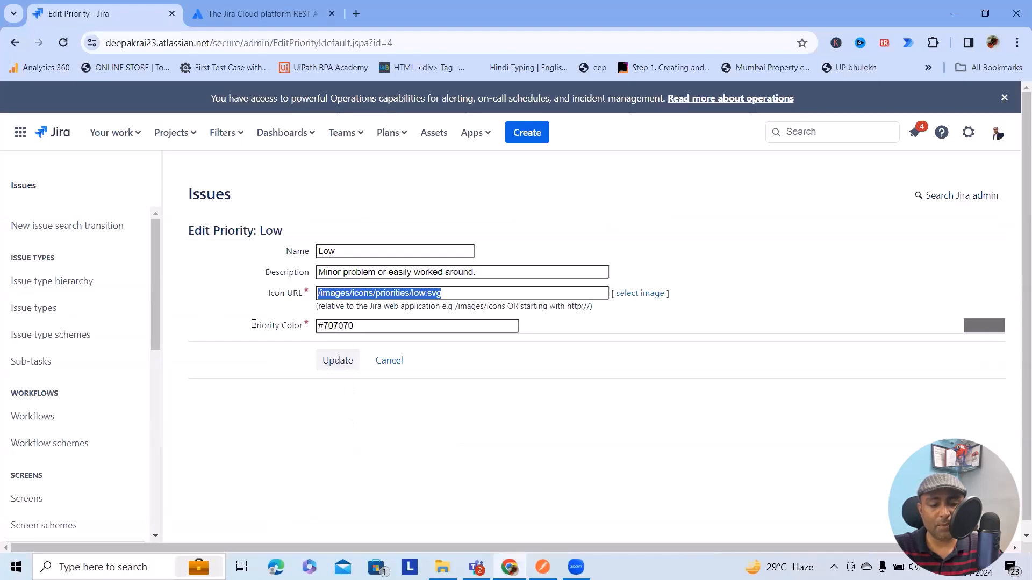
{"action": "left_click_drag", "start_coordinate": [252, 325], "coordinate": [303, 333]}
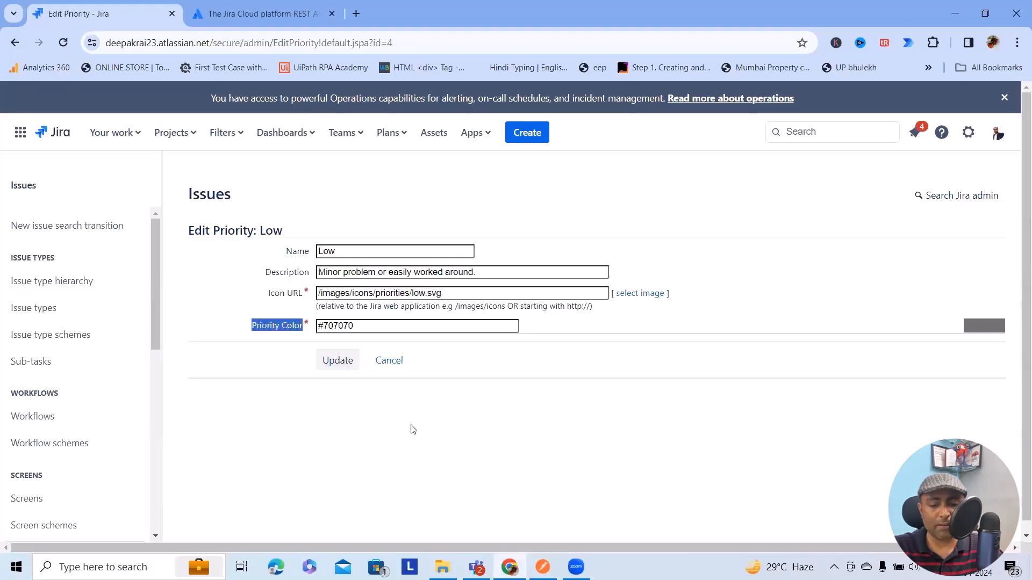
{"action": "key", "text": "alt+Tab"}
{"action": "type", "text": "color"}
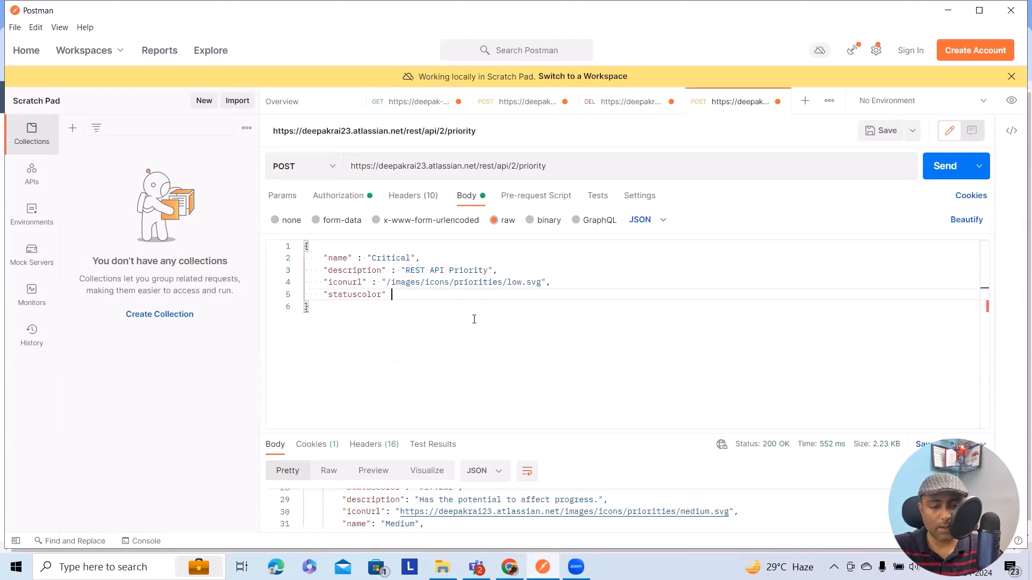
{"action": "type", "text": "\" : \""}
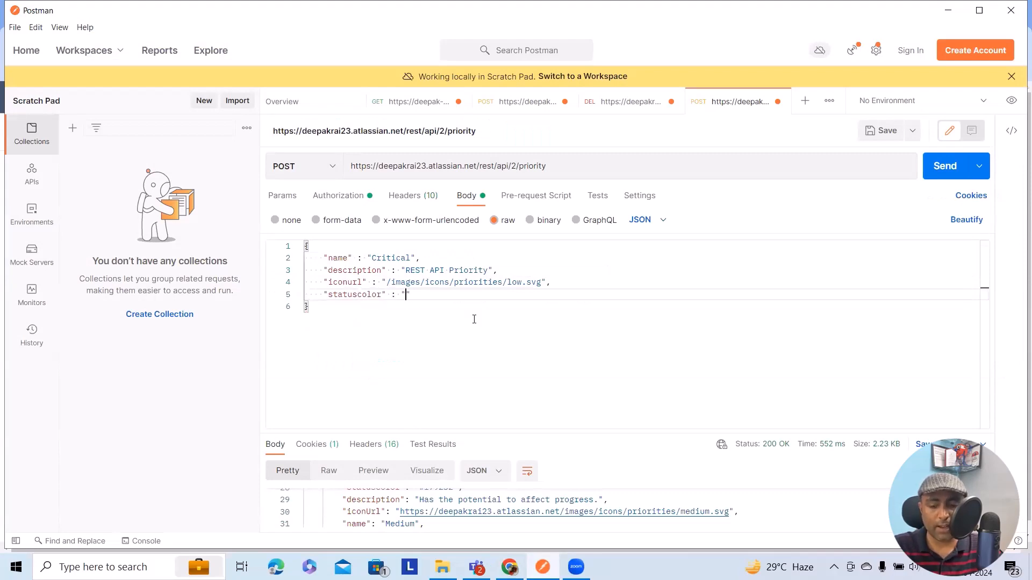
- Copy the Low priority's color from Jira in Chrome and insert #707070 as the statuscolor value in Postman
{"action": "left_click", "coordinate": [509, 567]}
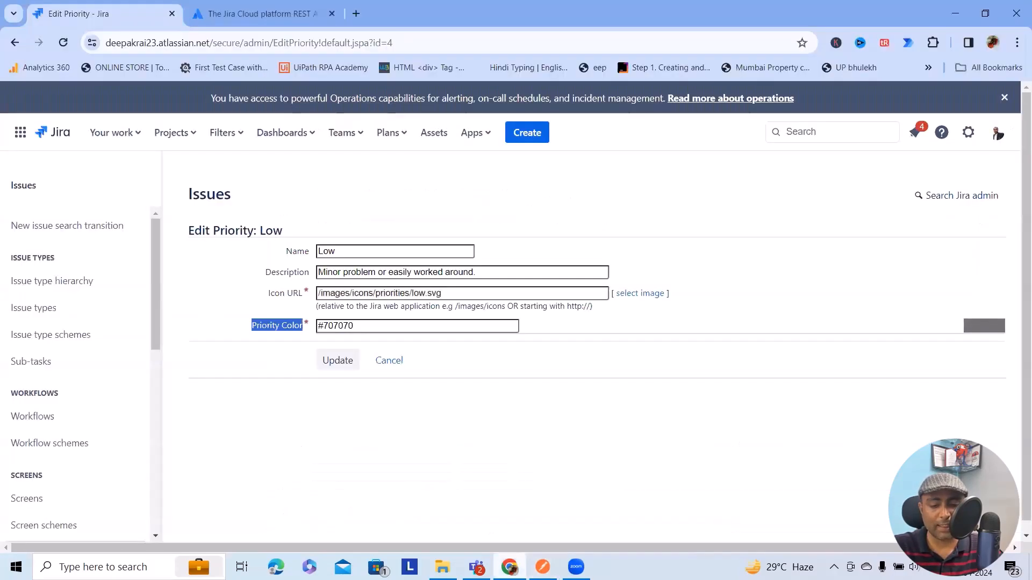
{"action": "left_click_drag", "start_coordinate": [355, 326], "coordinate": [249, 350]}
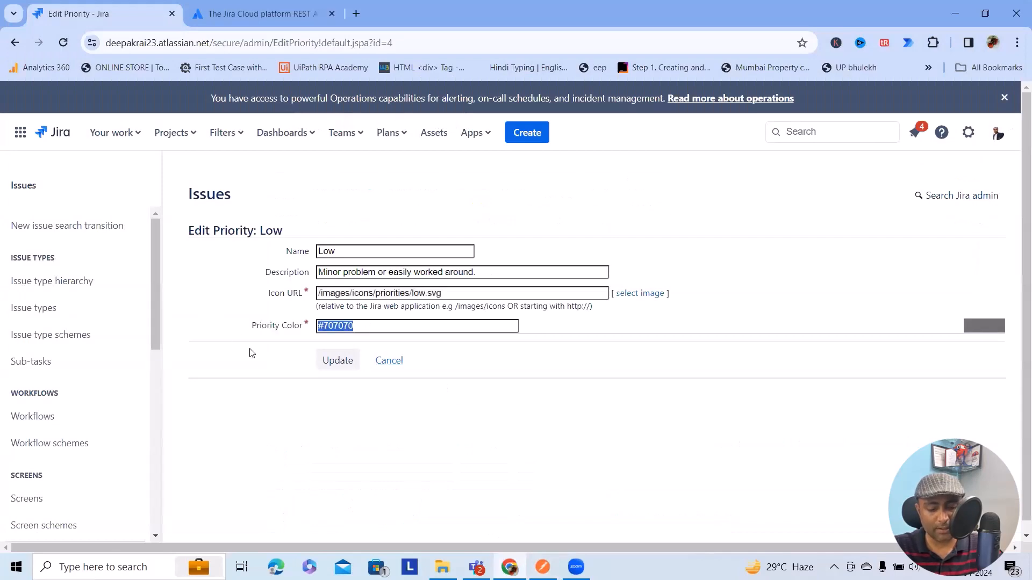
{"action": "key", "text": "ctrl+c"}
{"action": "key", "text": "alt+Tab"}
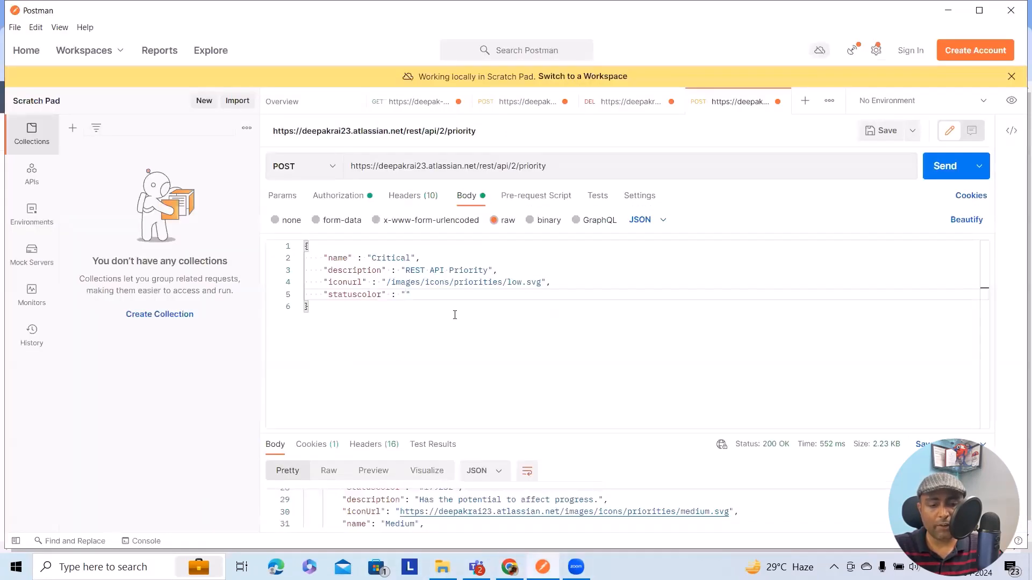
{"action": "key", "text": "ctrl+v"}
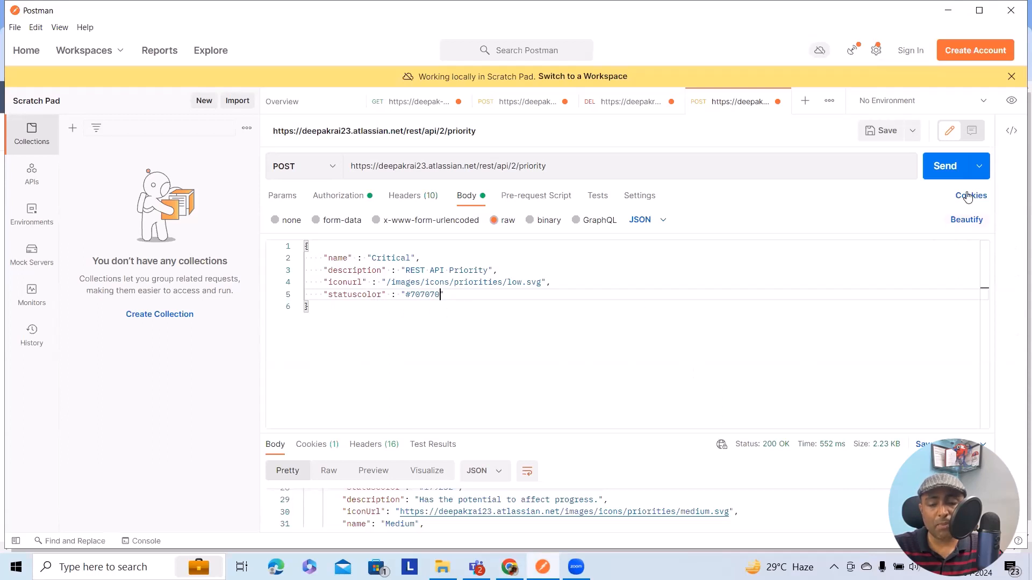
- Send the POST request and enlarge the response area to read the returned messages
{"action": "left_click", "coordinate": [950, 173]}
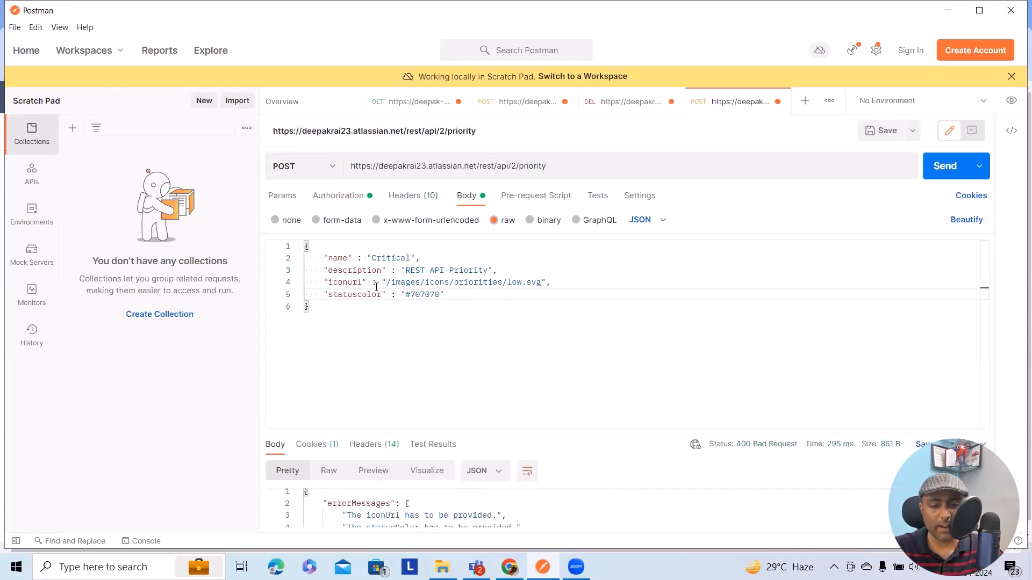
{"action": "scroll", "coordinate": [415, 520], "scroll_direction": "down", "scroll_amount": 3}
{"action": "scroll", "coordinate": [414, 519], "scroll_direction": "up", "scroll_amount": 3}
{"action": "left_click_drag", "start_coordinate": [425, 433], "coordinate": [426, 427]}
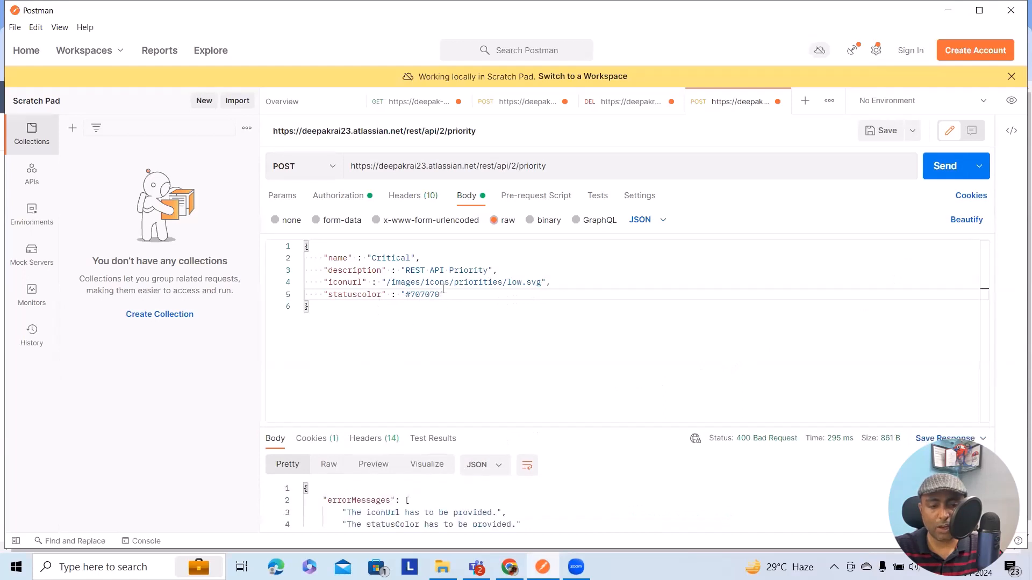
- Set the statuscolor value in the JSON body to #707071
{"action": "left_click", "coordinate": [441, 293]}
{"action": "key", "text": "BackSpace"}
{"action": "type", "text": "1"}
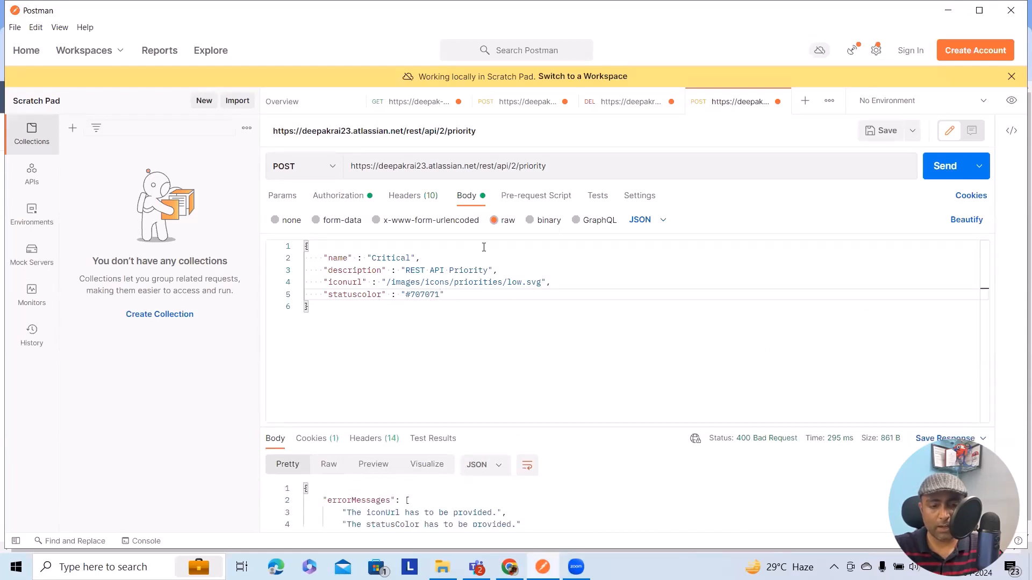
- Send the POST request, change the statuscolor value in the JSON body to #675421, and resend it
{"action": "left_click", "coordinate": [941, 166]}
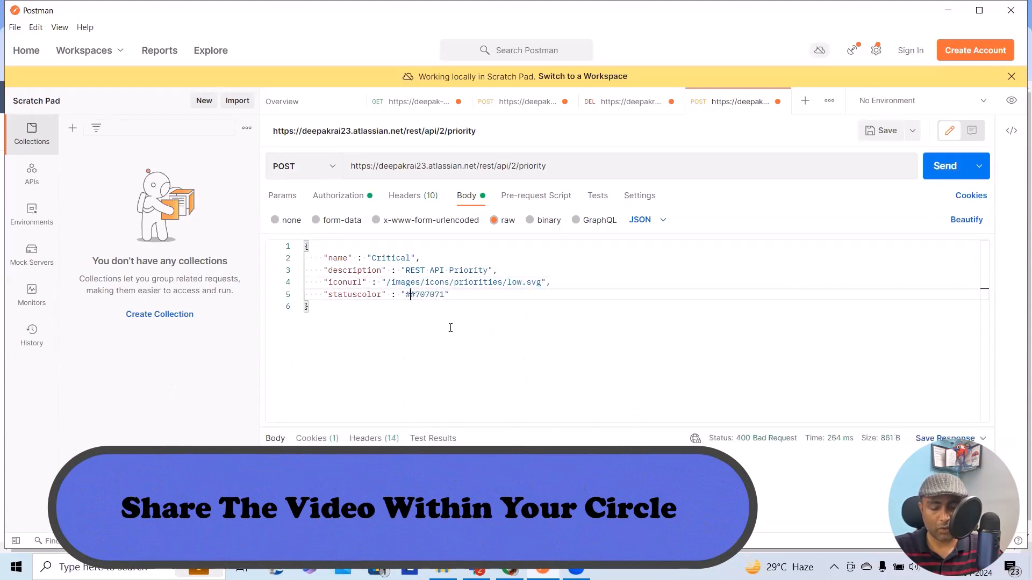
{"action": "key", "text": "Delete"}
{"action": "key", "text": "Delete"}
{"action": "key", "text": "Delete"}
{"action": "key", "text": "Delete"}
{"action": "key", "text": "Delete"}
{"action": "key", "text": "Delete"}
{"action": "key", "text": "Delete"}
{"action": "type", "text": "67"}
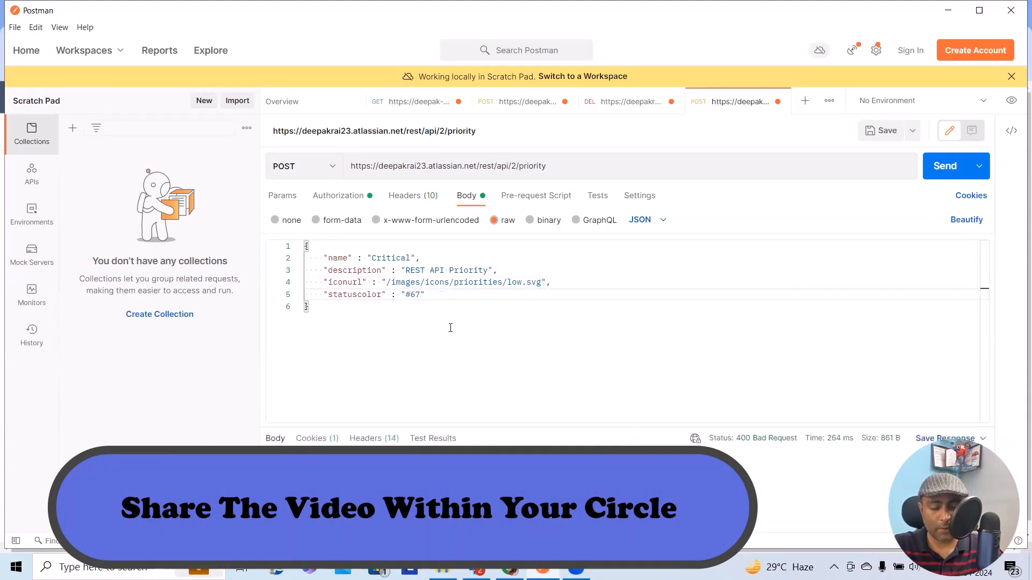
{"action": "type", "text": "5421"}
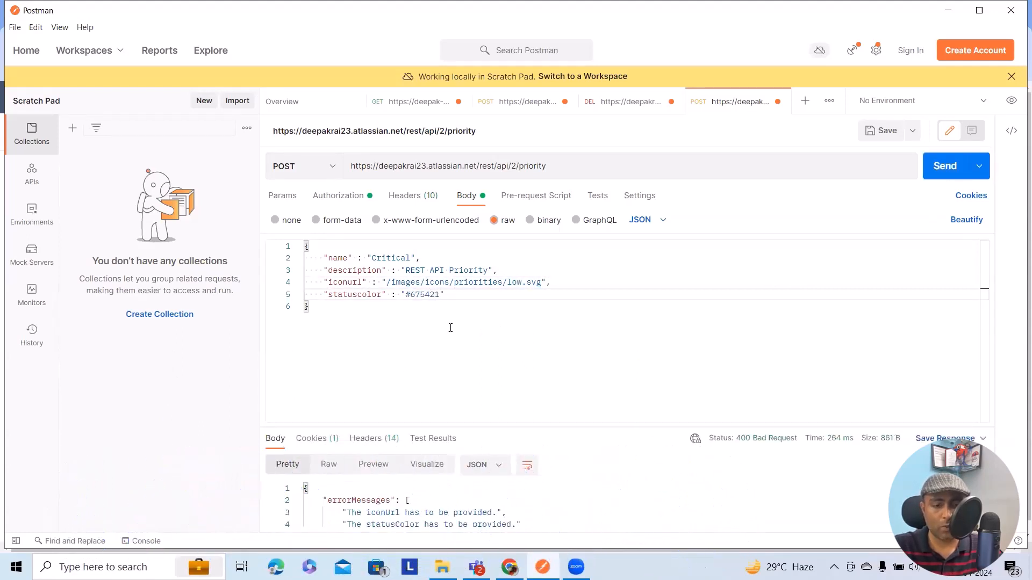
{"action": "key", "text": "ctrl+Return"}
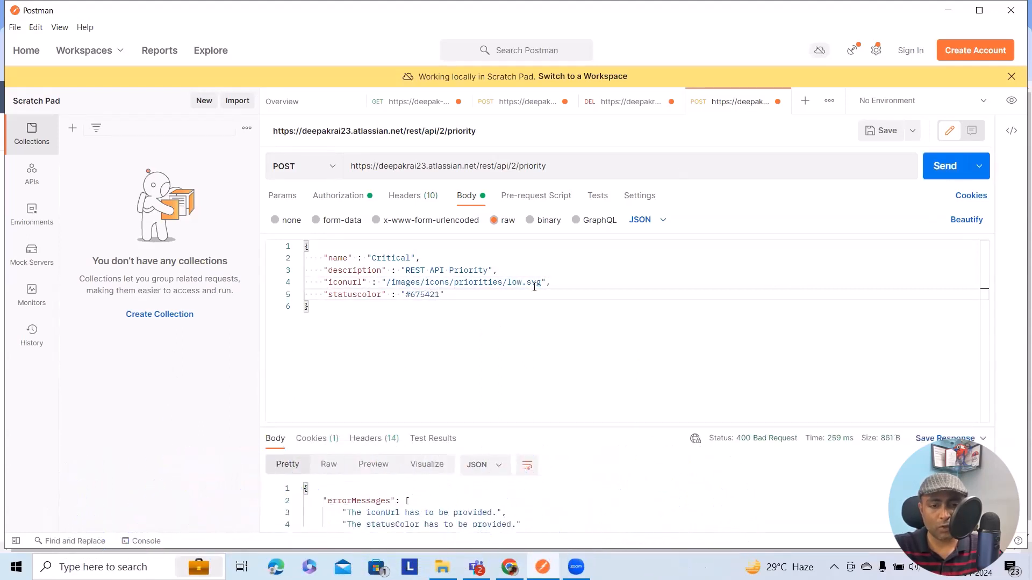
- Correct the statuscolor key in the JSON body to statusColor and resend the POST request
{"action": "left_click", "coordinate": [353, 294]}
{"action": "key", "text": "Delete"}
{"action": "type", "text": "C"}
{"action": "key", "text": "ctrl+Return"}
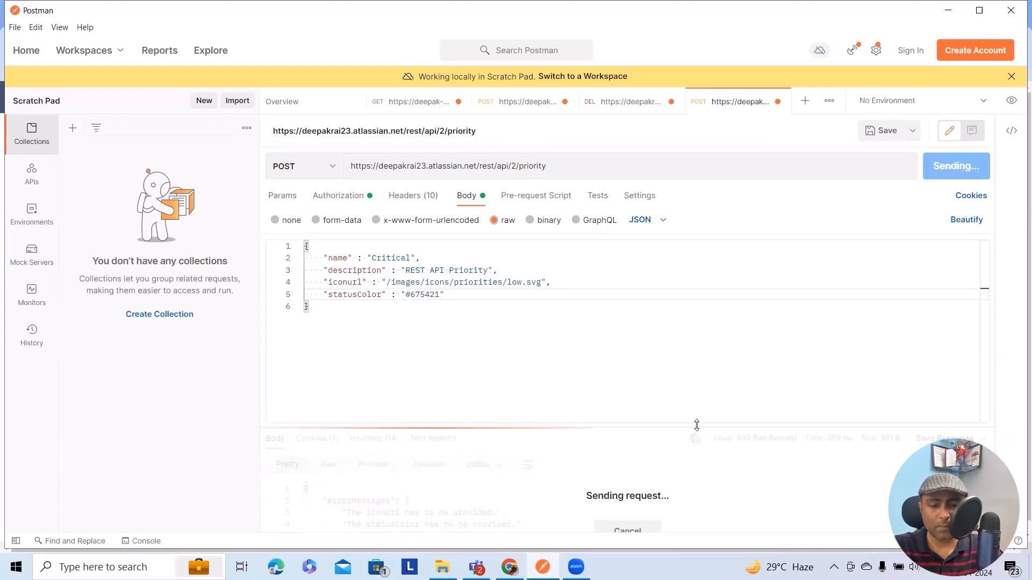
- Correct the iconurl key in the JSON body to iconUrl and send the POST request
{"action": "left_click", "coordinate": [355, 284]}
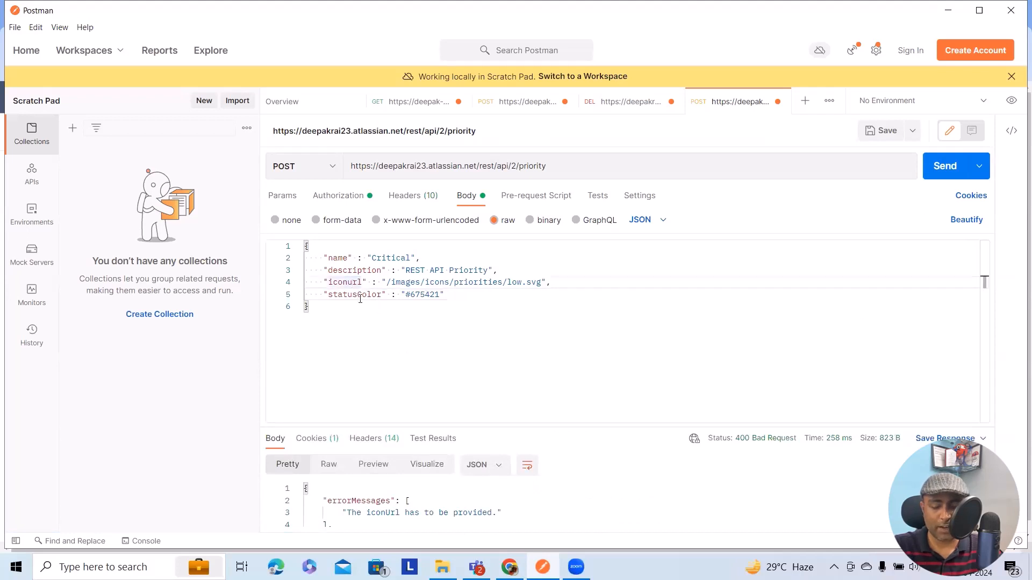
{"action": "key", "text": "Delete"}
{"action": "type", "text": "U"}
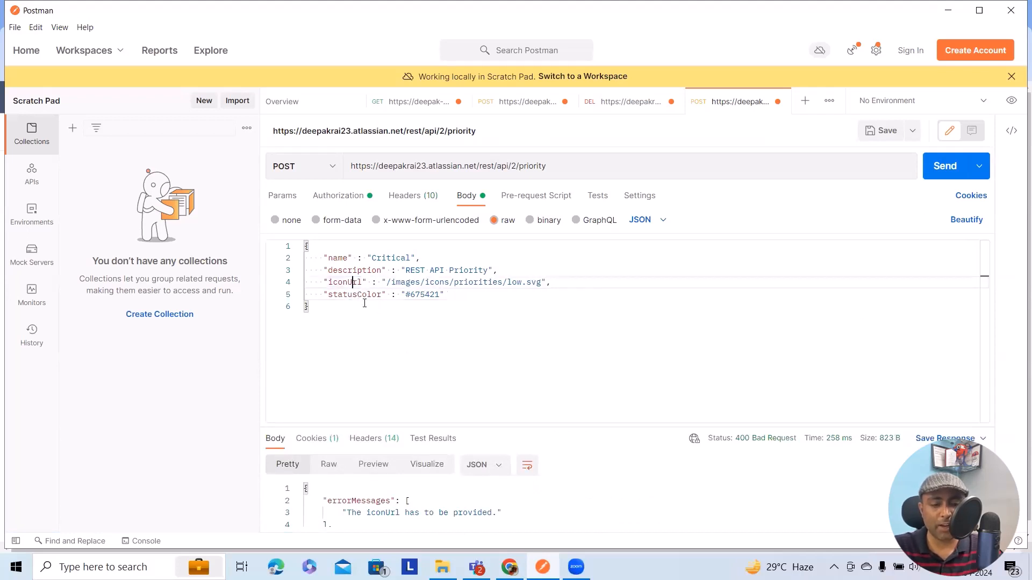
{"action": "left_click", "coordinate": [942, 167]}
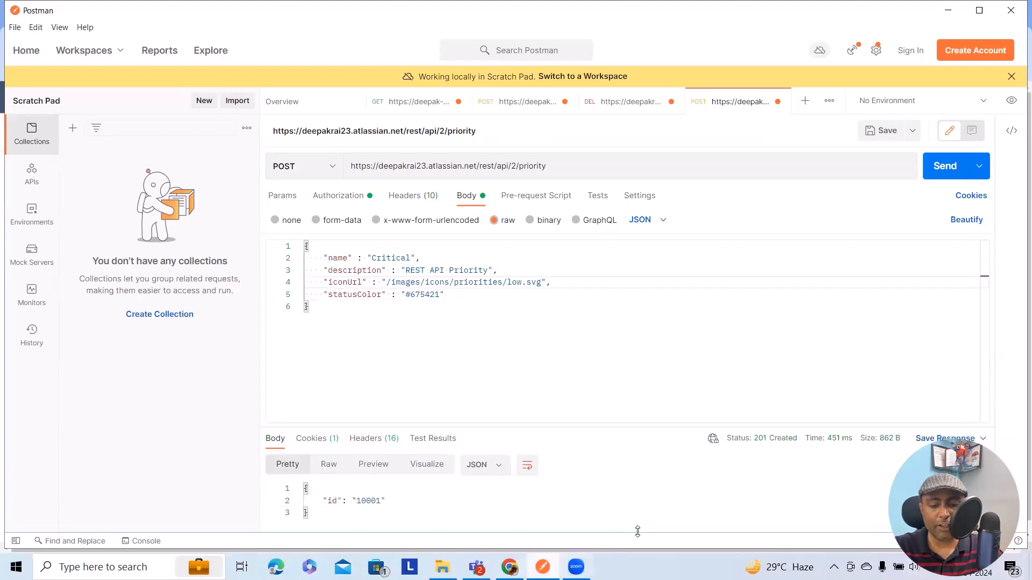
- Switch to Jira in Chrome, leave the Low priority edit form without saving, and check the priorities list for Critical
{"action": "left_click", "coordinate": [509, 567]}
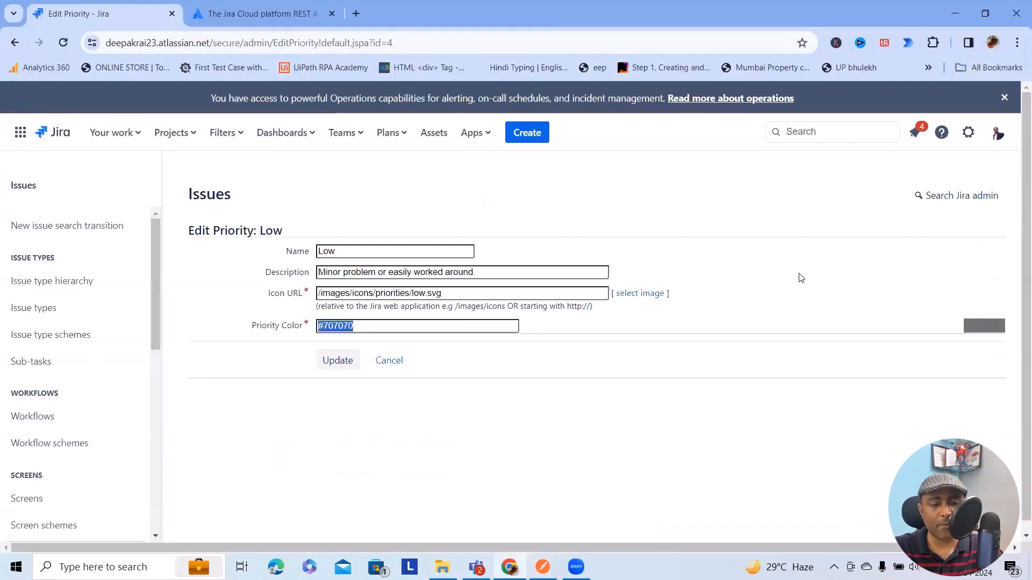
{"action": "left_click", "coordinate": [390, 361]}
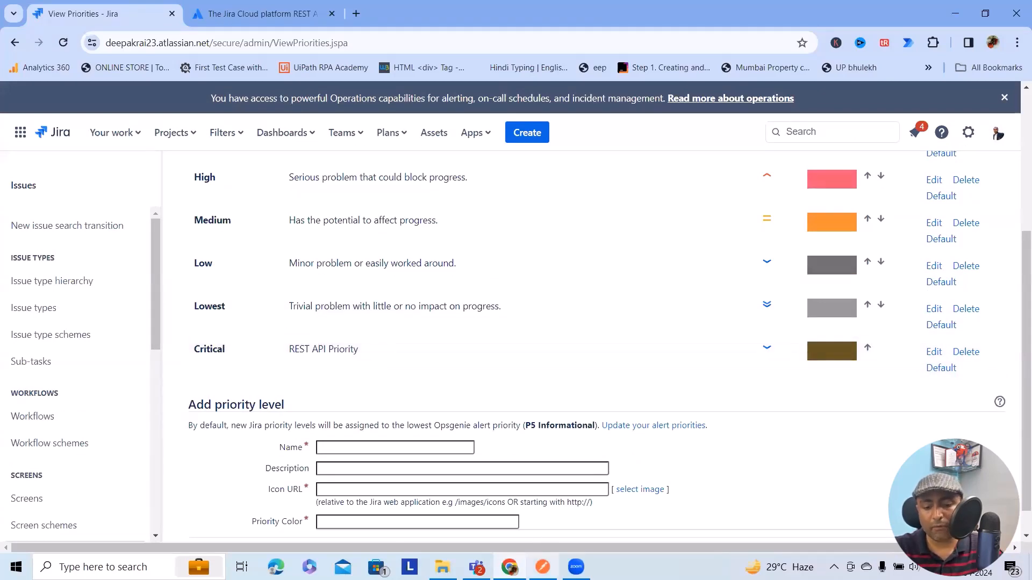
- Switch to Postman and append /10001 to the end of the priority request URL
{"action": "left_click", "coordinate": [543, 567]}
{"action": "left_click", "coordinate": [566, 170]}
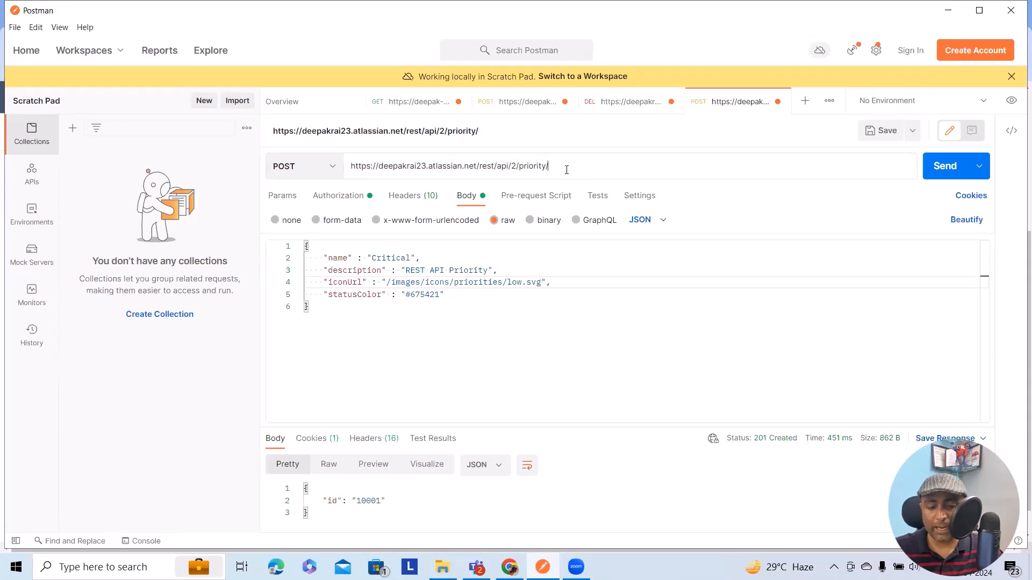
{"action": "type", "text": "00"}
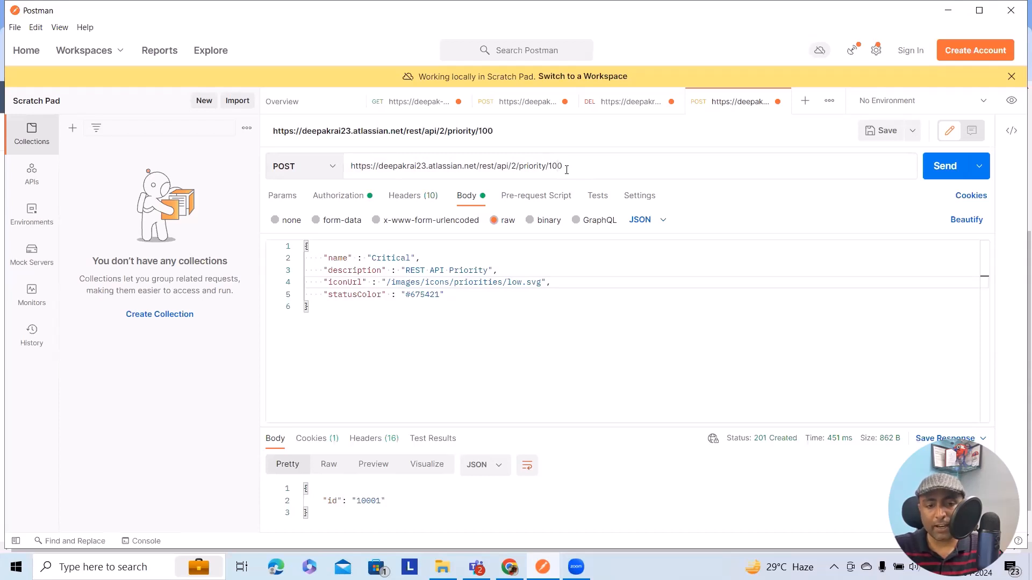
{"action": "type", "text": "01"}
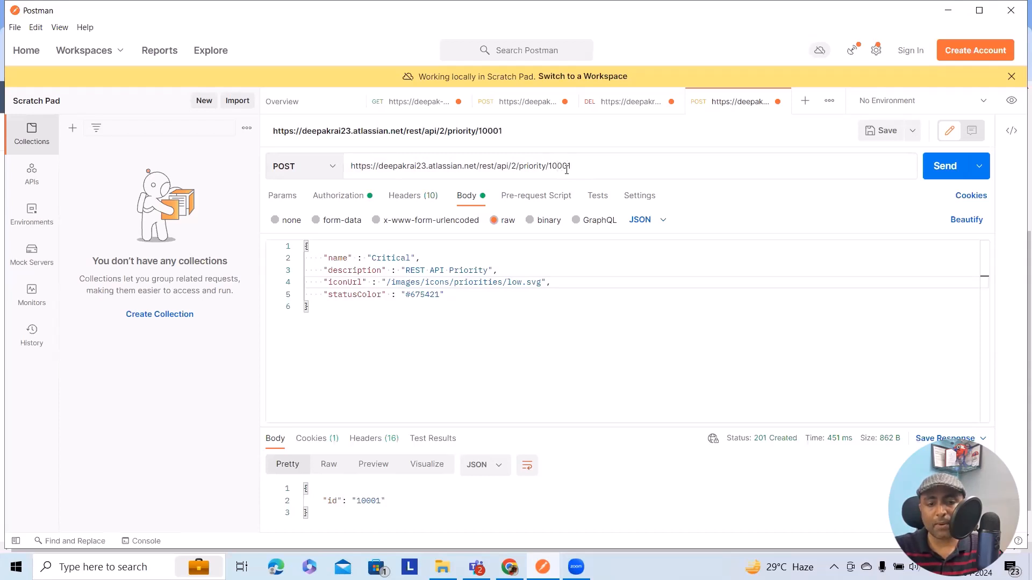
- Change the request method to DELETE and send the request for priority 10001
{"action": "left_click", "coordinate": [333, 167]}
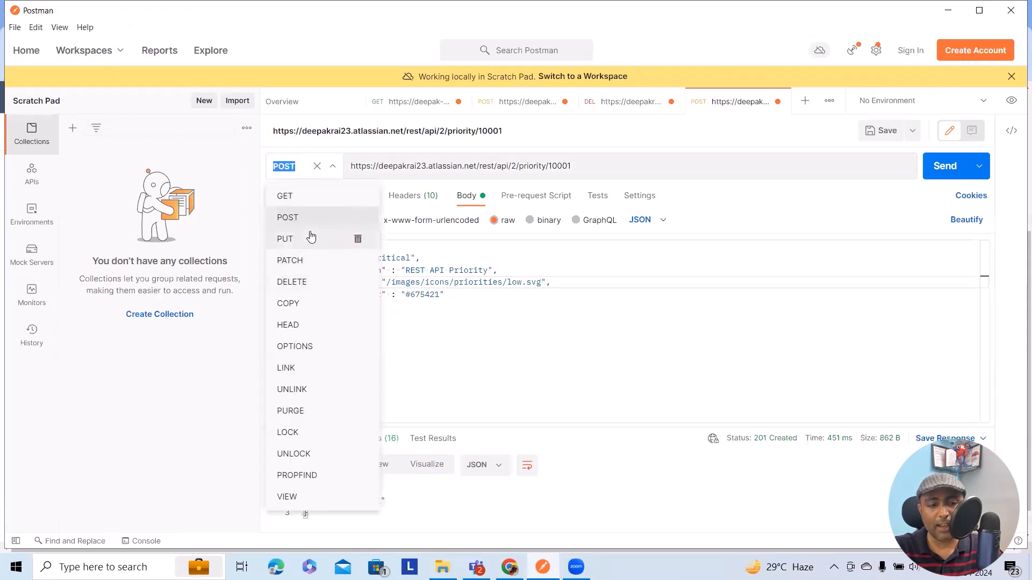
{"action": "left_click", "coordinate": [301, 282]}
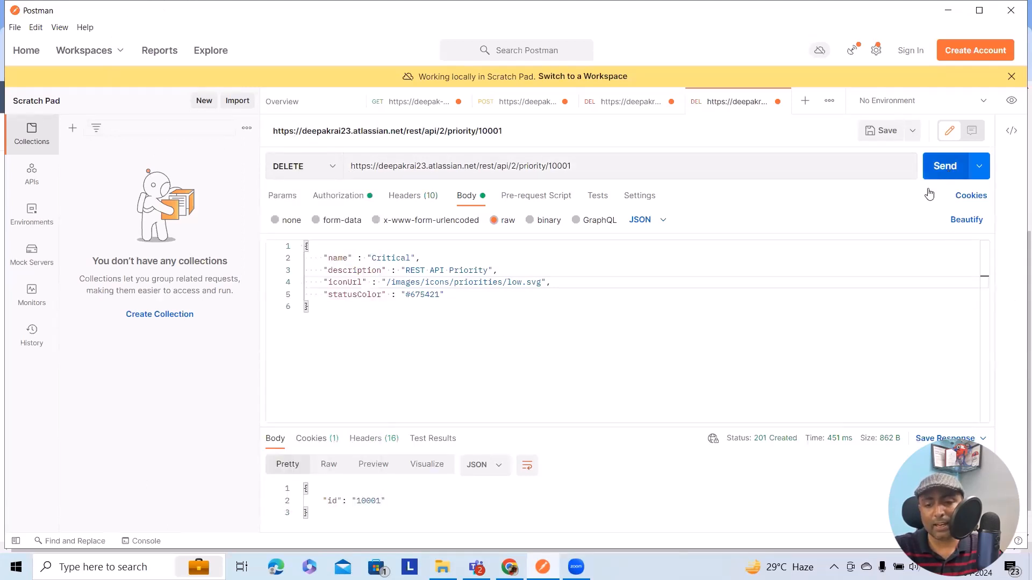
{"action": "left_click", "coordinate": [944, 166]}
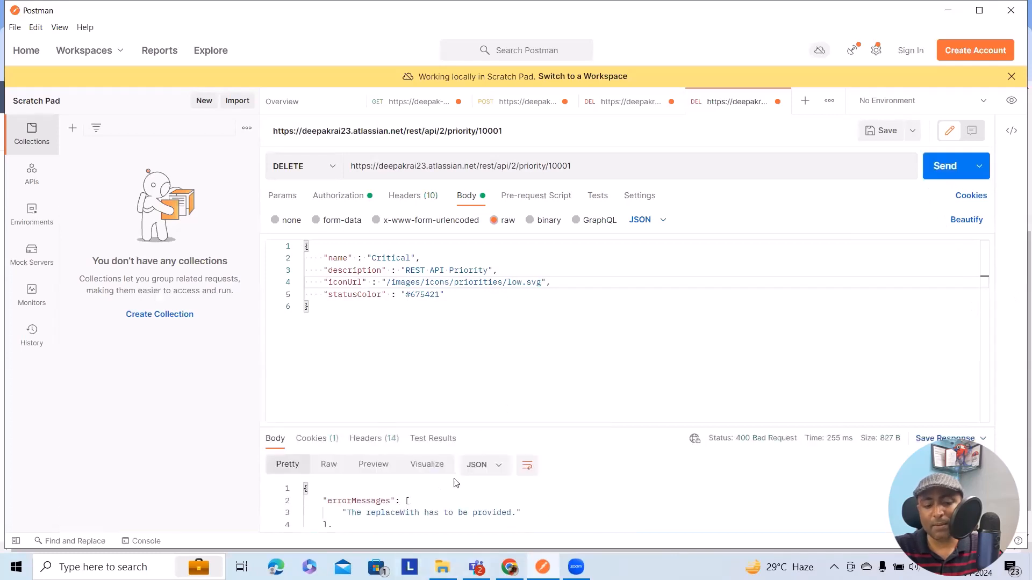